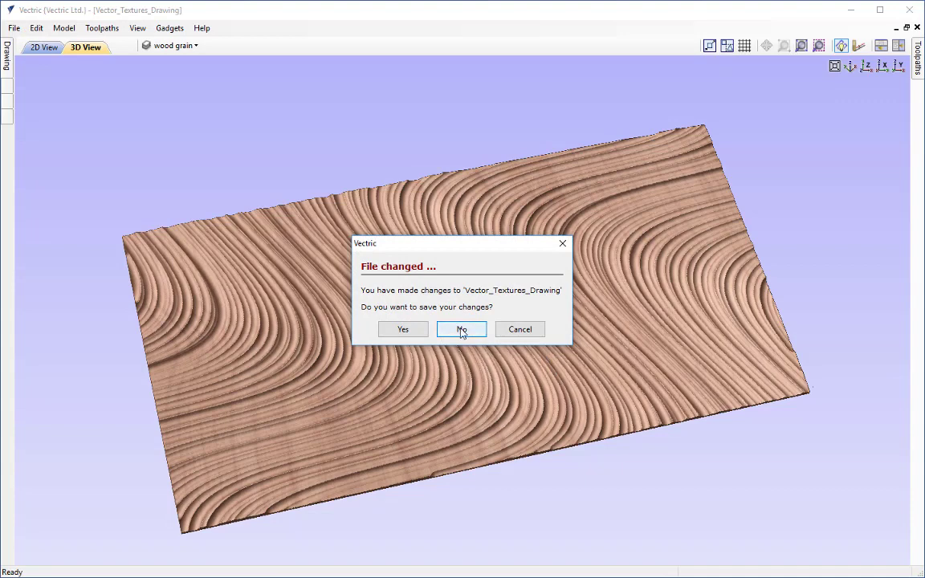
Step: Discard the changes to the current file and open Vector_Textures_Drawing.crv from the Vector_Textures_FILES folder
left_click(460, 330)
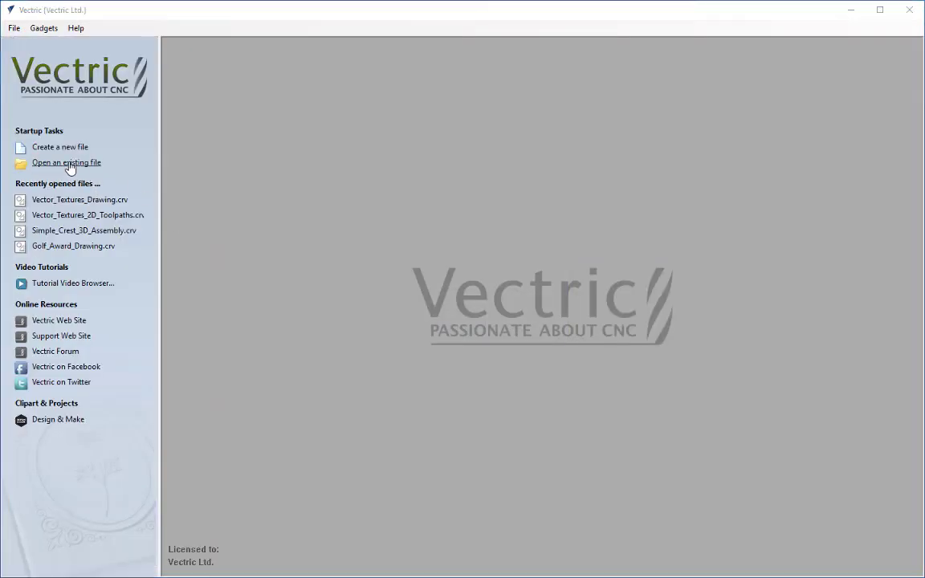
left_click(69, 163)
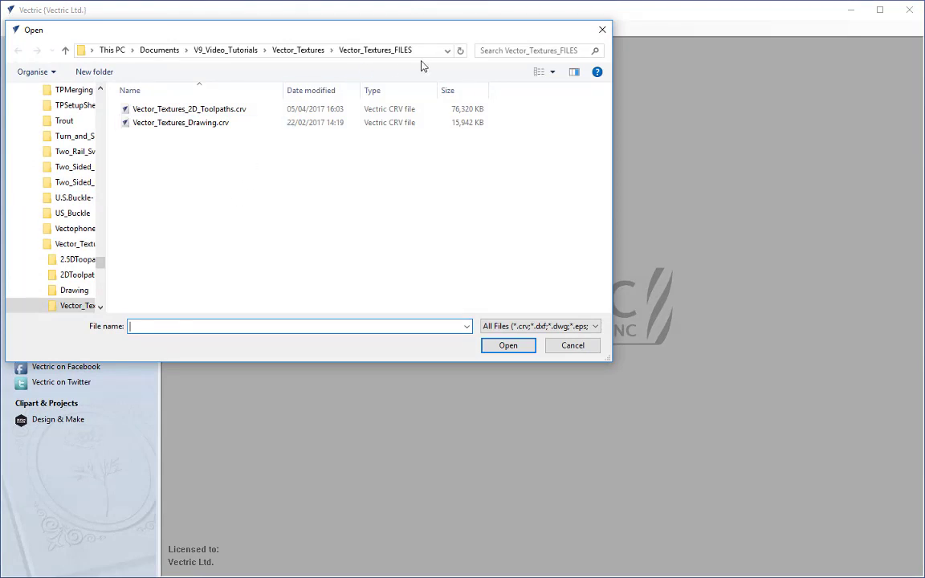
left_click(224, 126)
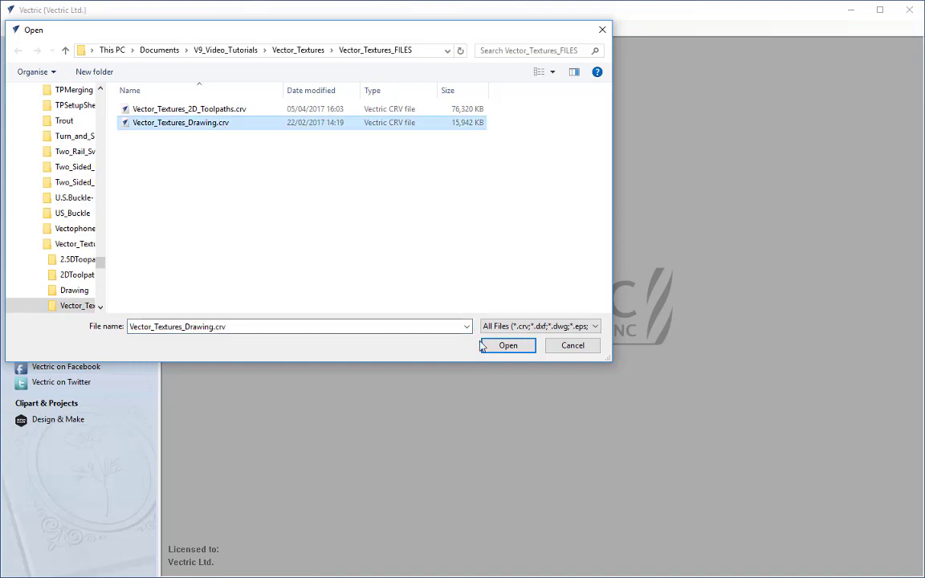
left_click(506, 346)
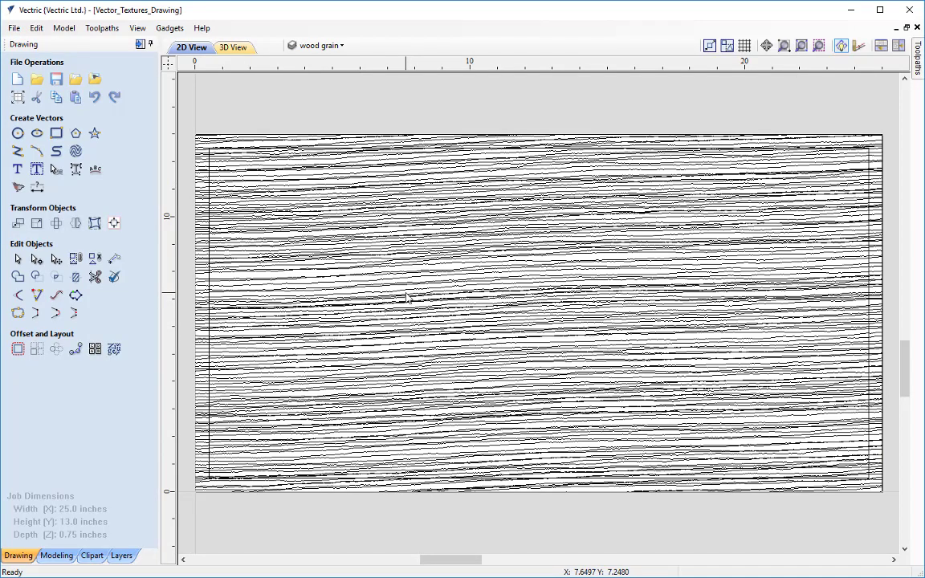
Step: Hide the wood grain layer and make Cut Out the active layer
left_click(324, 47)
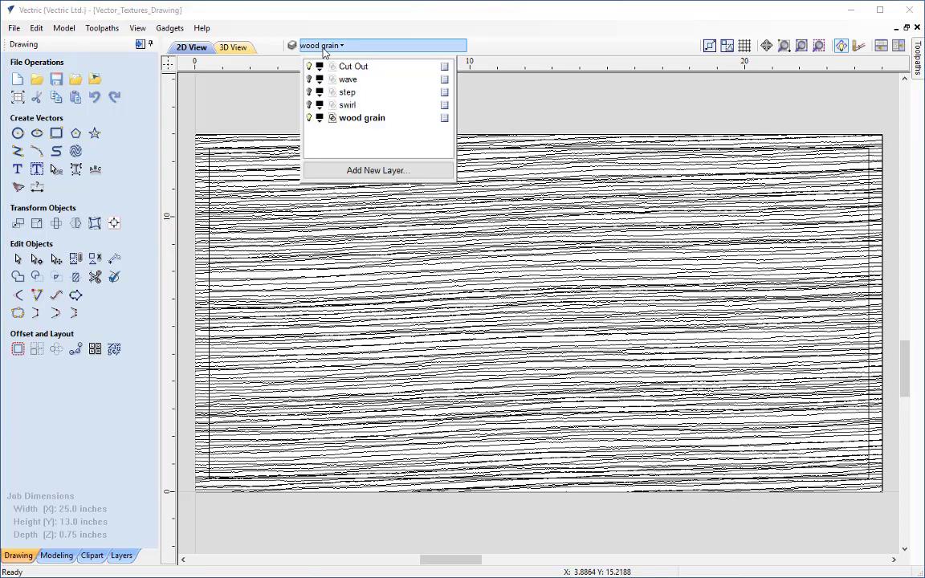
left_click(309, 118)
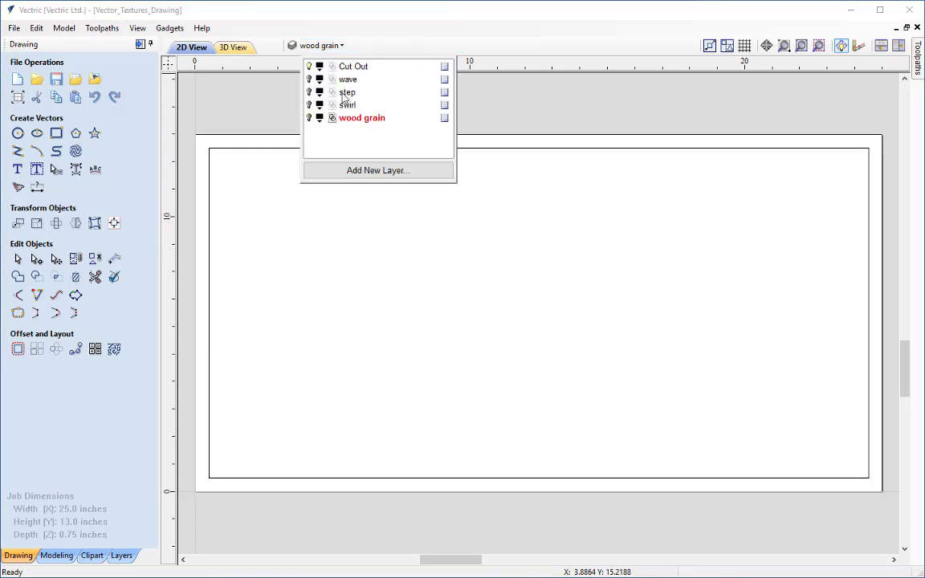
left_click(314, 66)
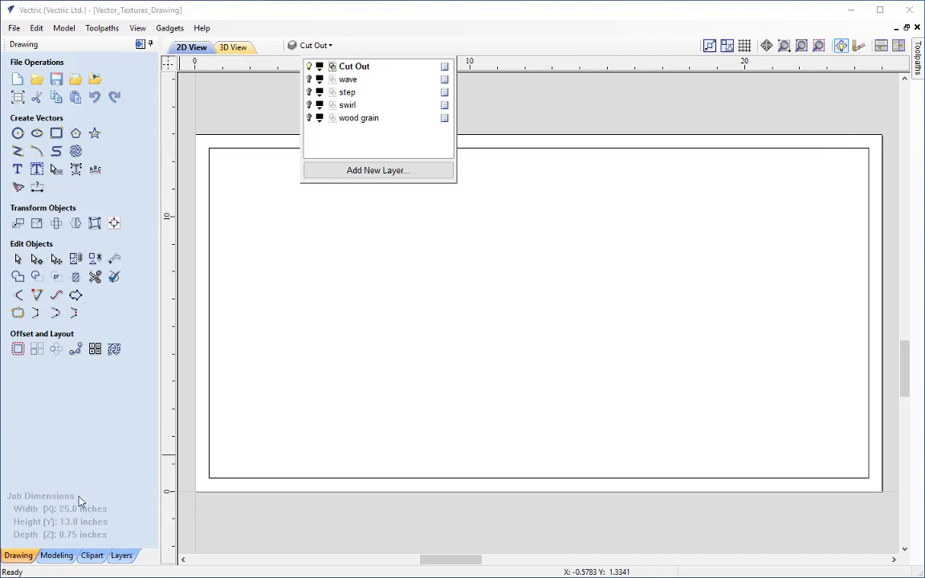
Step: View the vector patterns on the wave, step and swirl layers one after another
left_click(309, 79)
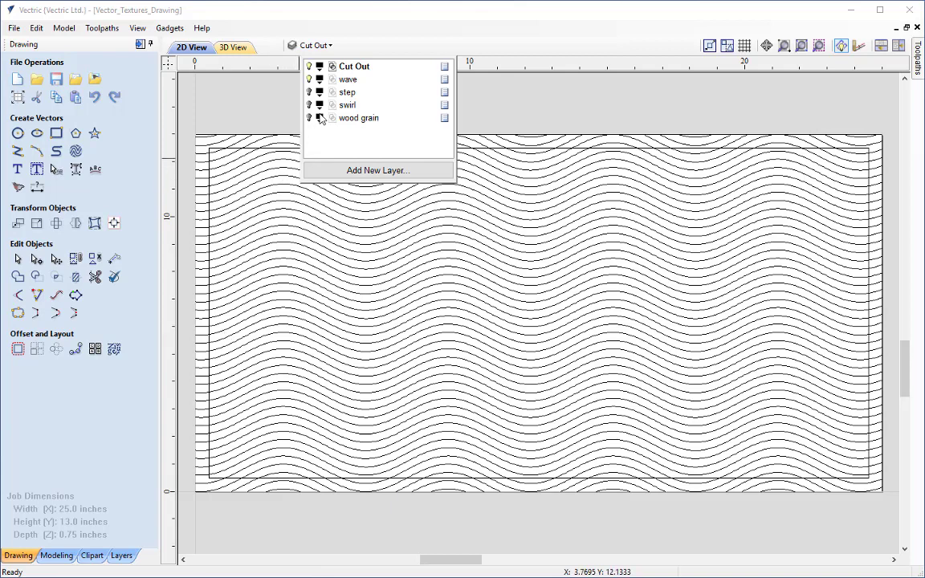
left_click(309, 80)
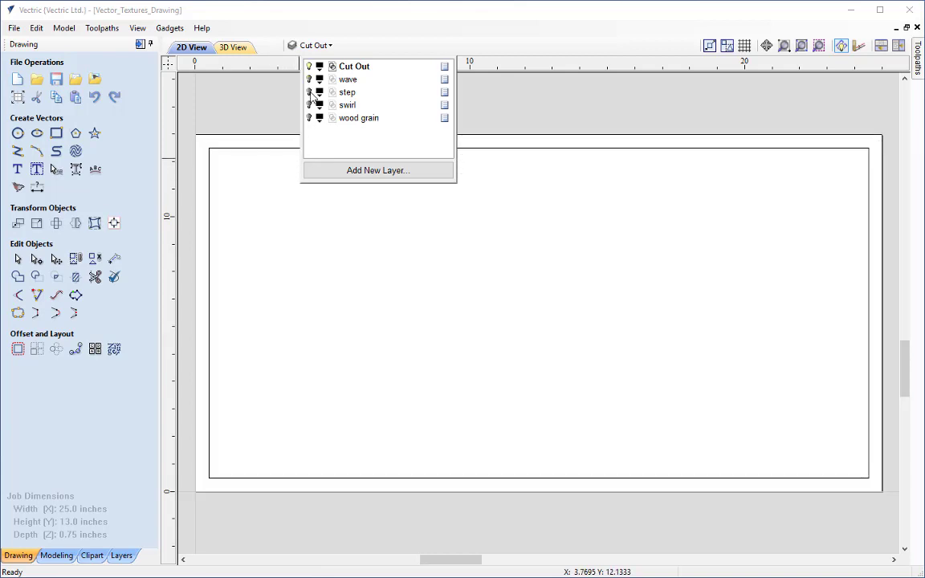
left_click(310, 92)
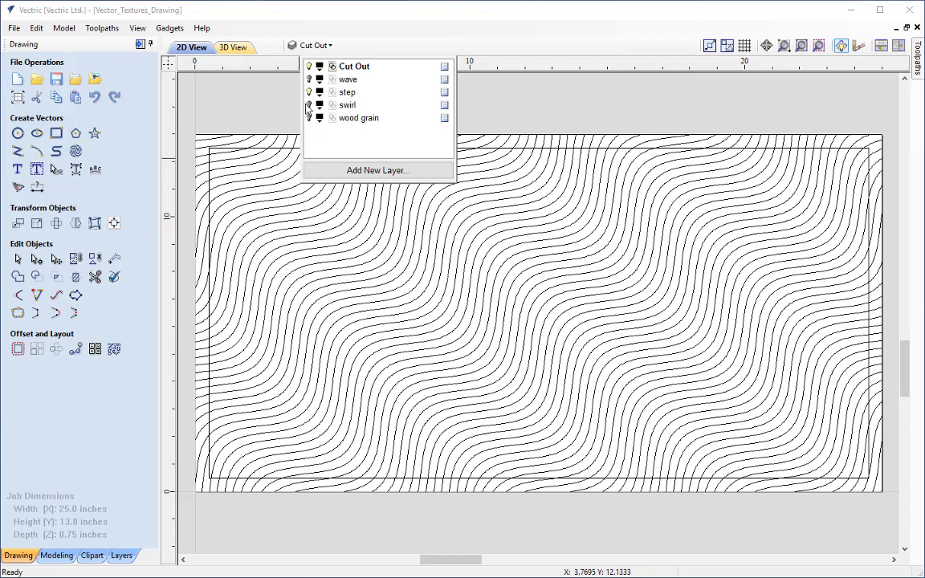
left_click(309, 105)
left_click(310, 92)
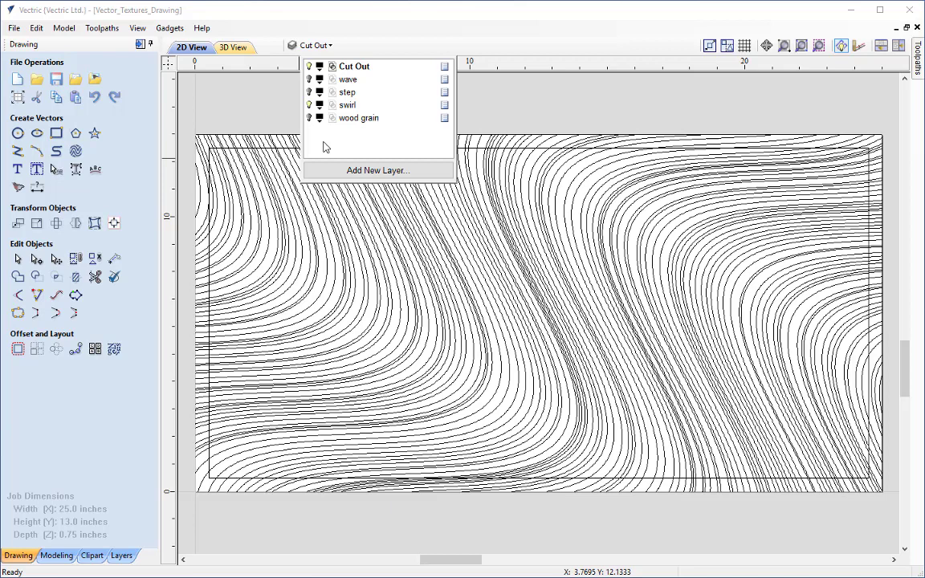
Step: Show the wood grain layer in place of swirl and examine its grain lines up close
left_click(309, 118)
left_click(309, 105)
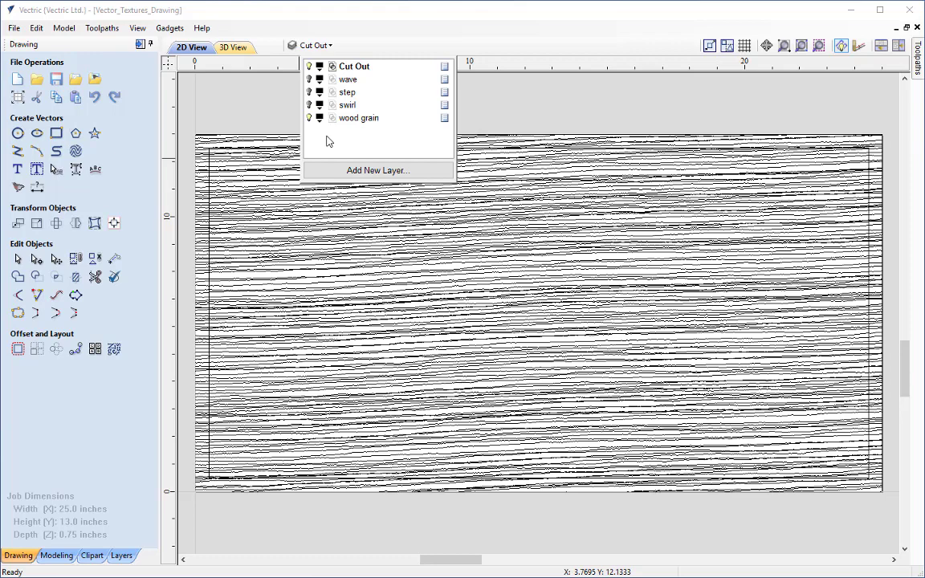
scroll(500, 271, "up", 4)
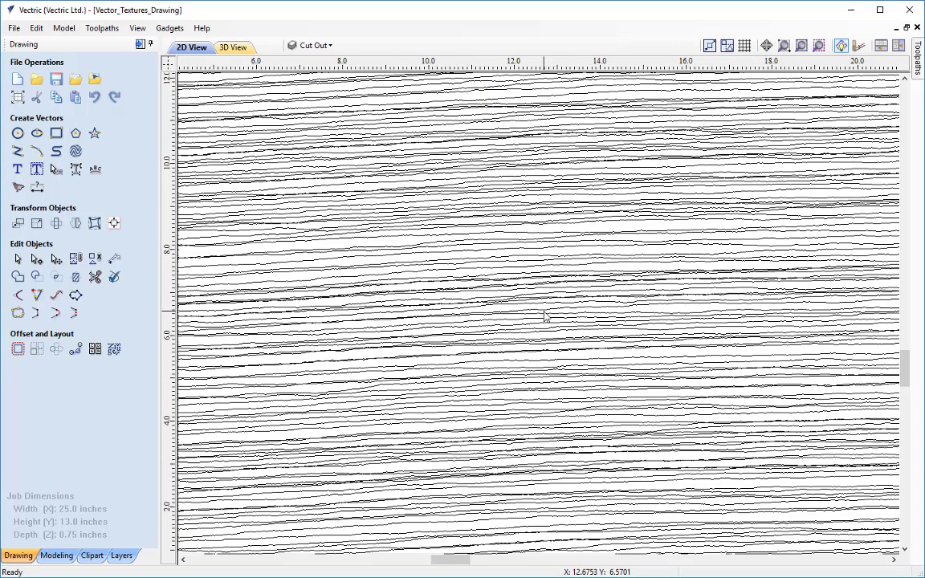
scroll(447, 272, "up", 3)
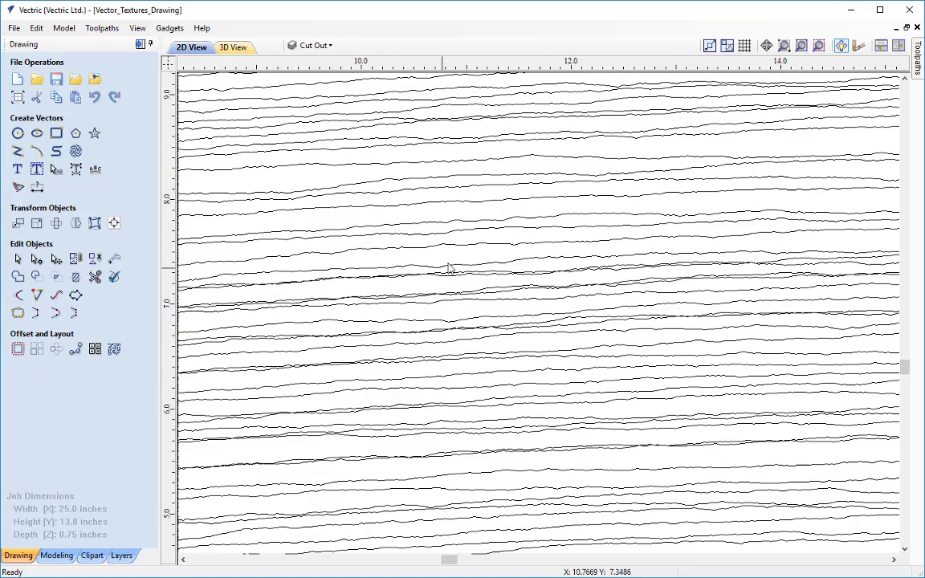
scroll(603, 312, "down", 2)
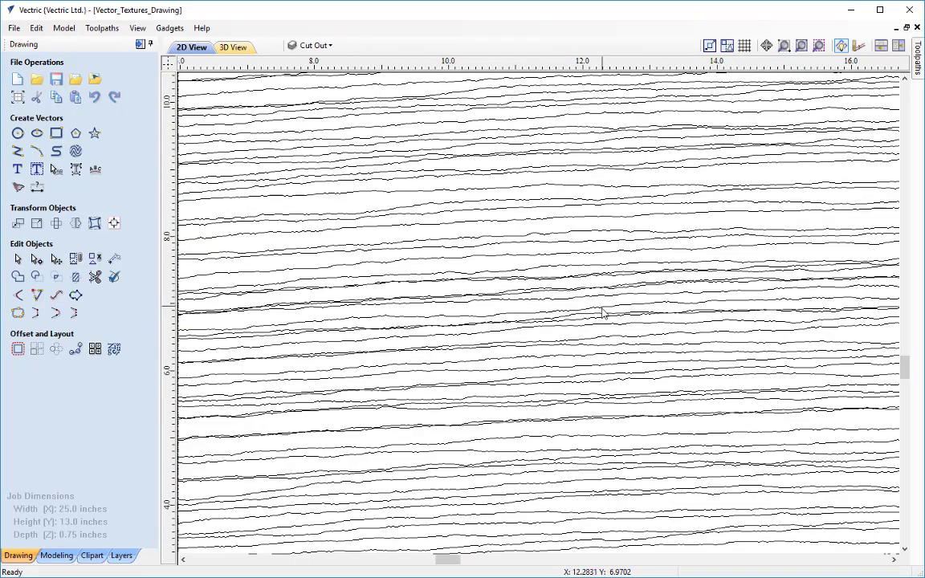
scroll(600, 317, "down", 5)
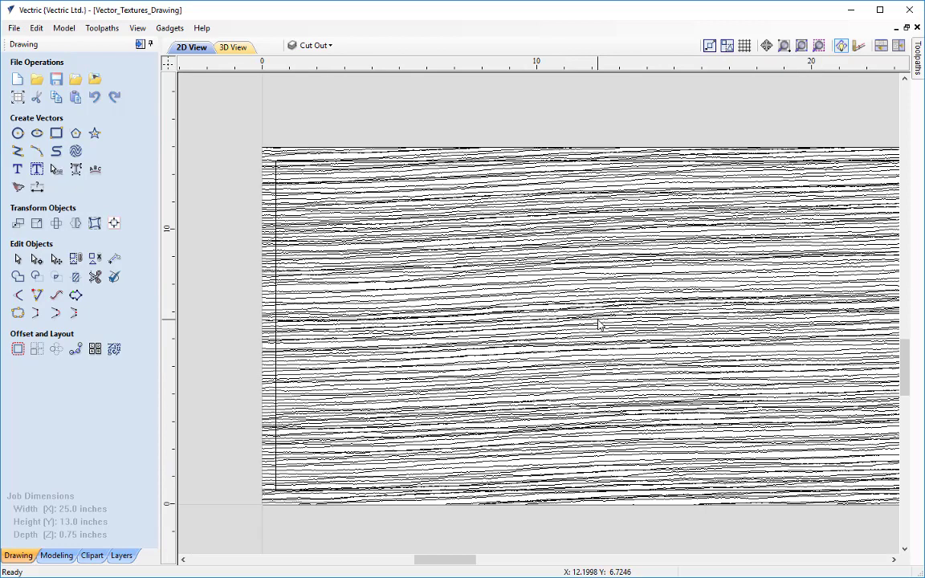
scroll(598, 324, "down", 1)
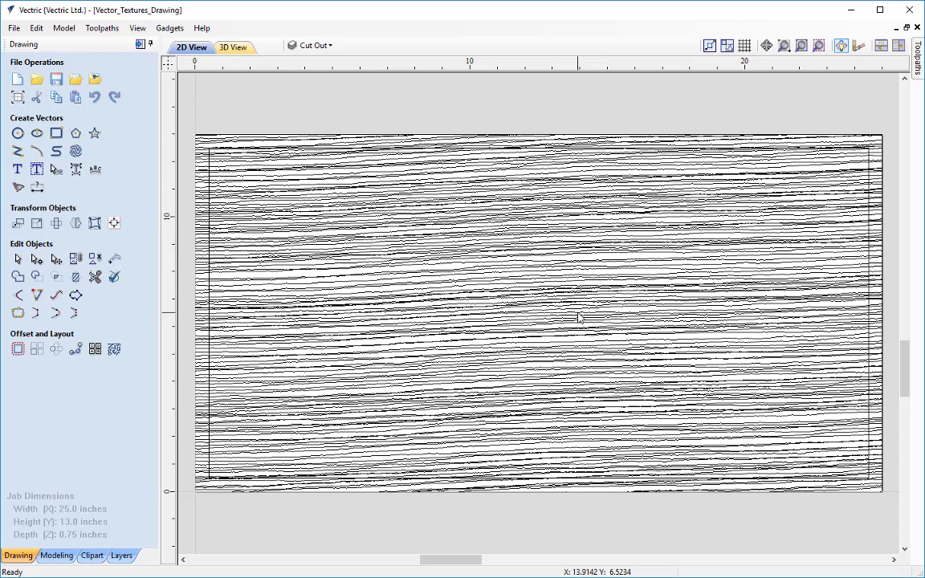
Step: Hide the wood grain layer and make the wave layer visible and active
left_click(314, 45)
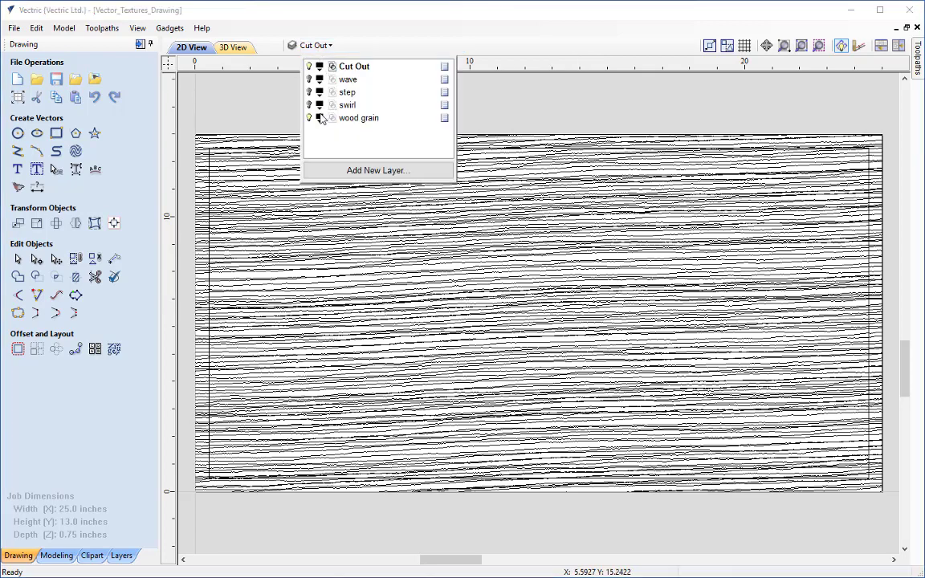
left_click(310, 118)
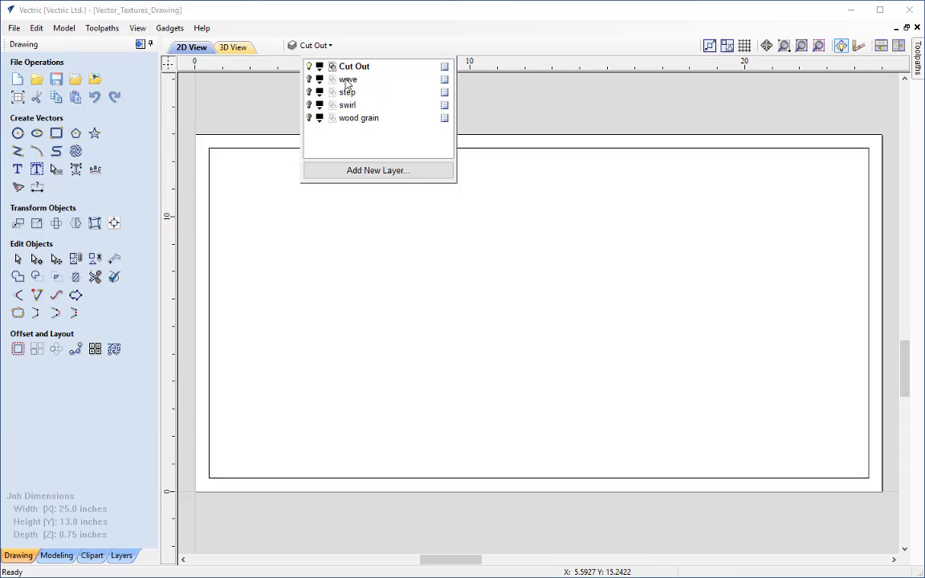
left_click(347, 80)
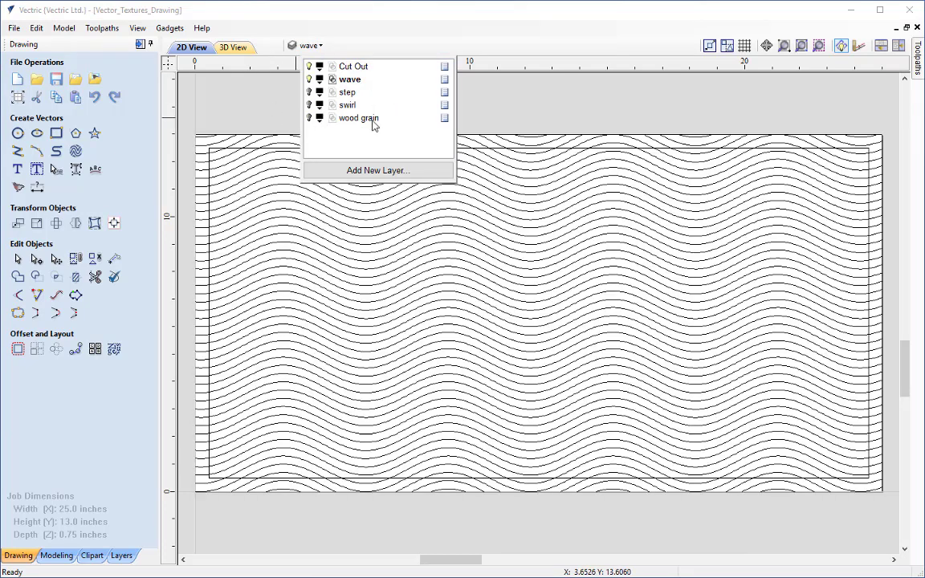
left_click(477, 109)
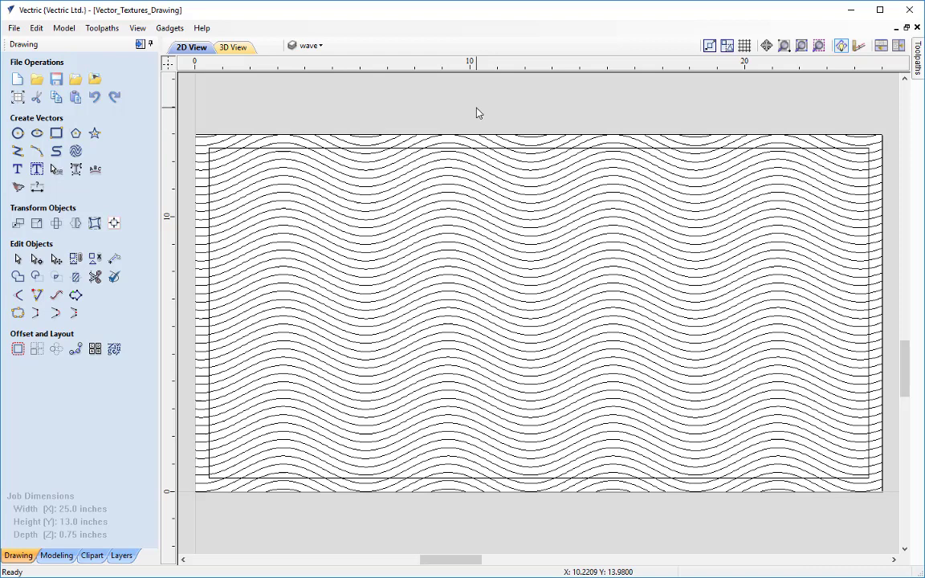
Step: Switch to the toolpath workspace and set the home position's Z gap above the material to 0.3 inches in the material setup
left_click(140, 44)
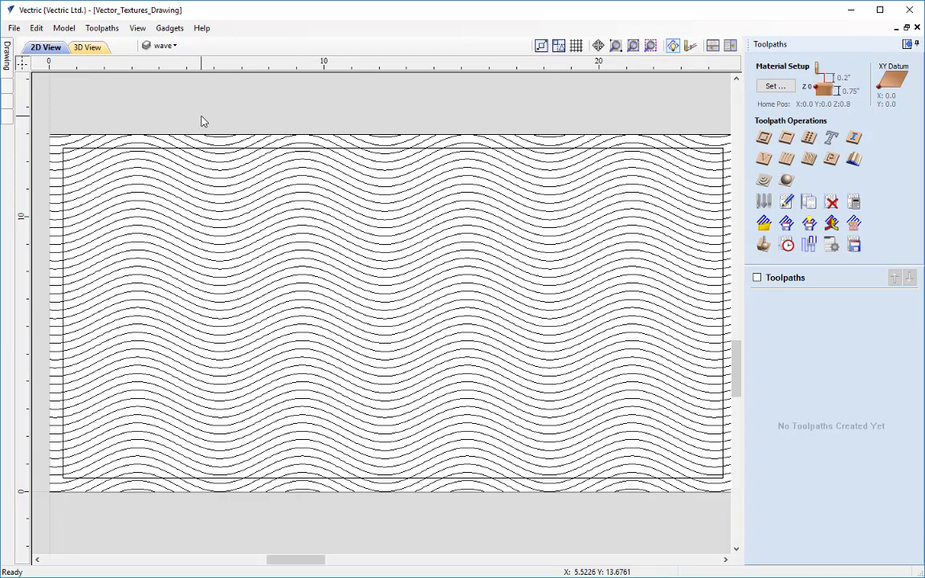
left_click(788, 94)
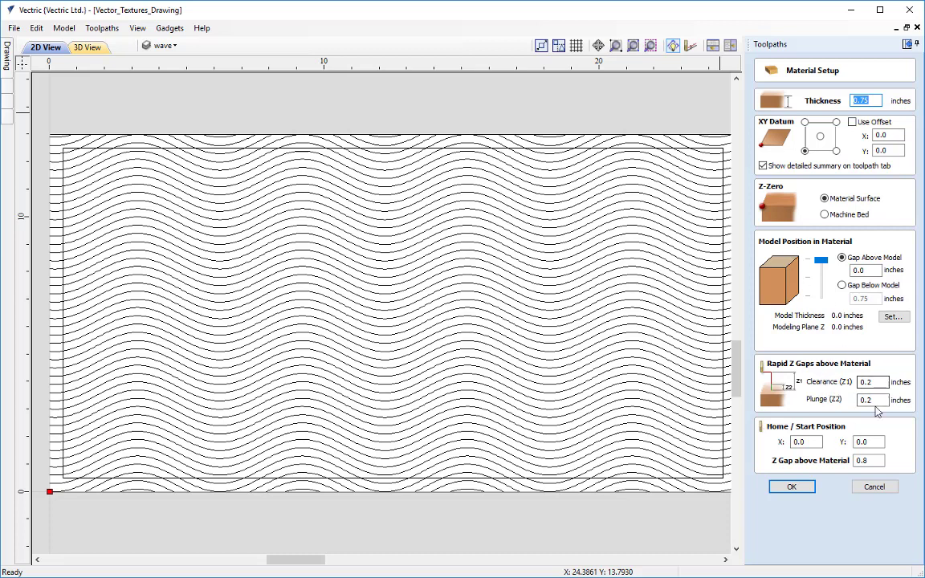
left_click(873, 461)
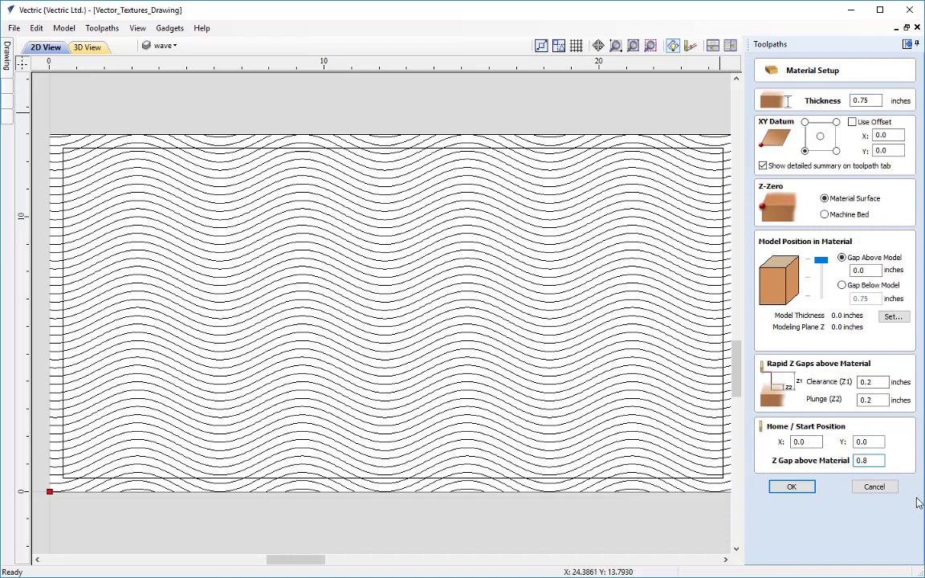
key("BackSpace")
type("3")
left_click(793, 486)
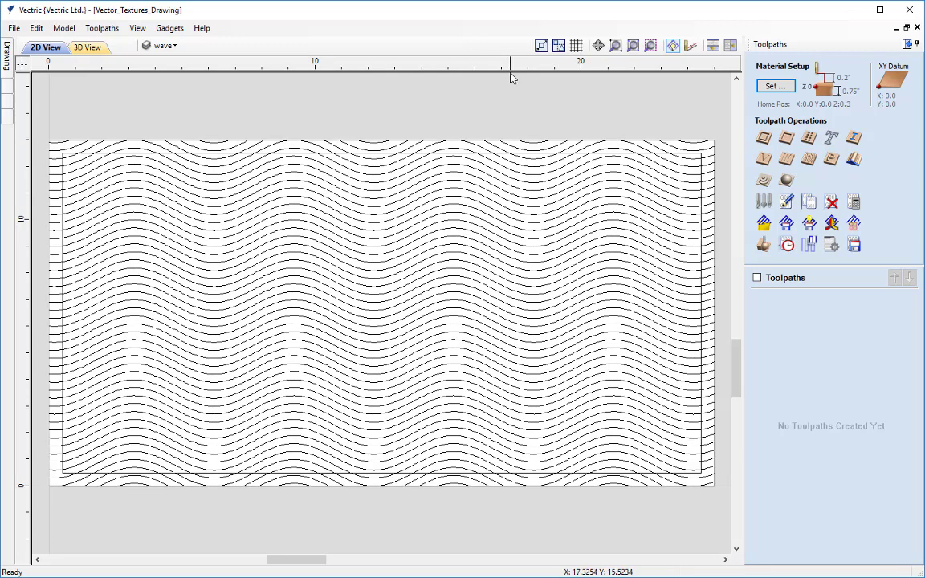
Step: Start a texture toolpath from the wave vectors, using the selected vectors as the pattern
left_click(536, 314)
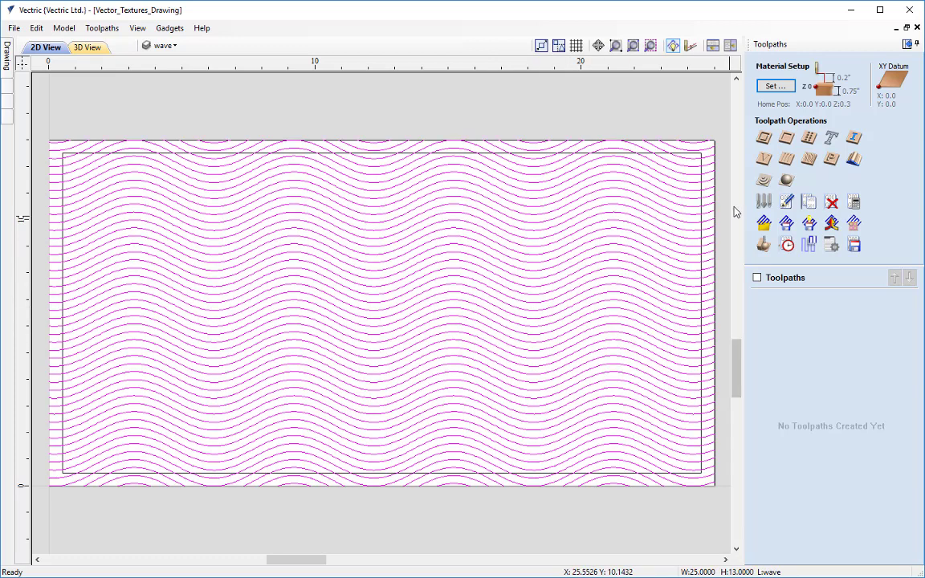
left_click(810, 164)
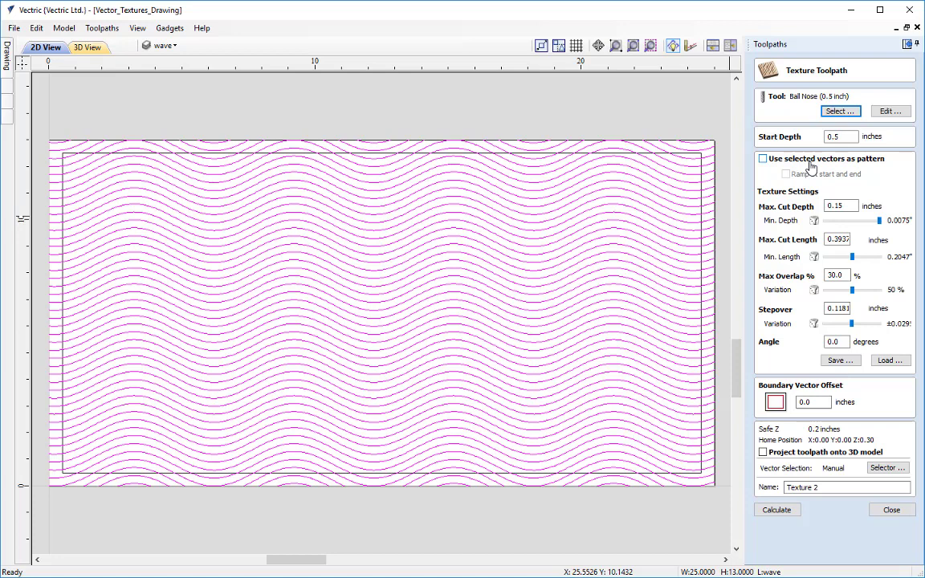
left_click(809, 160)
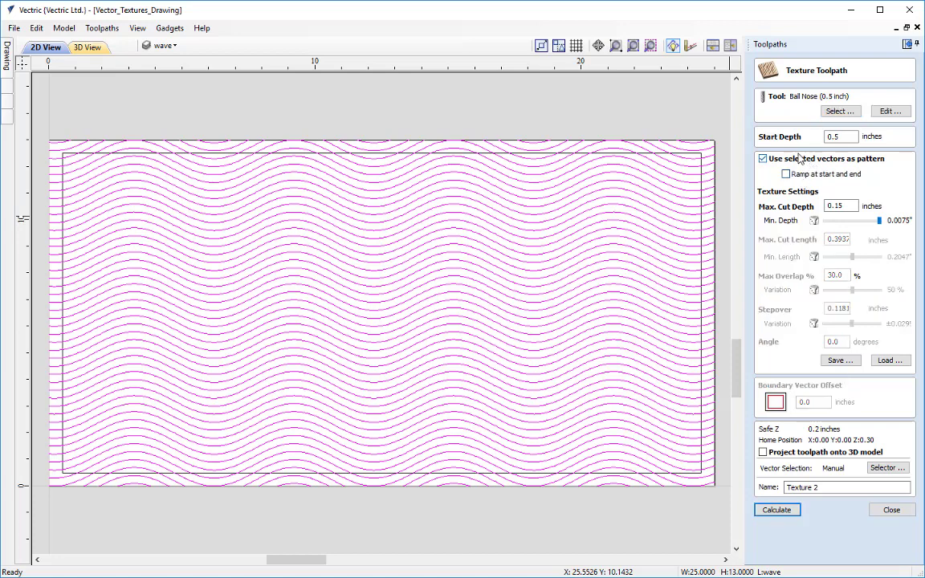
left_click(800, 161)
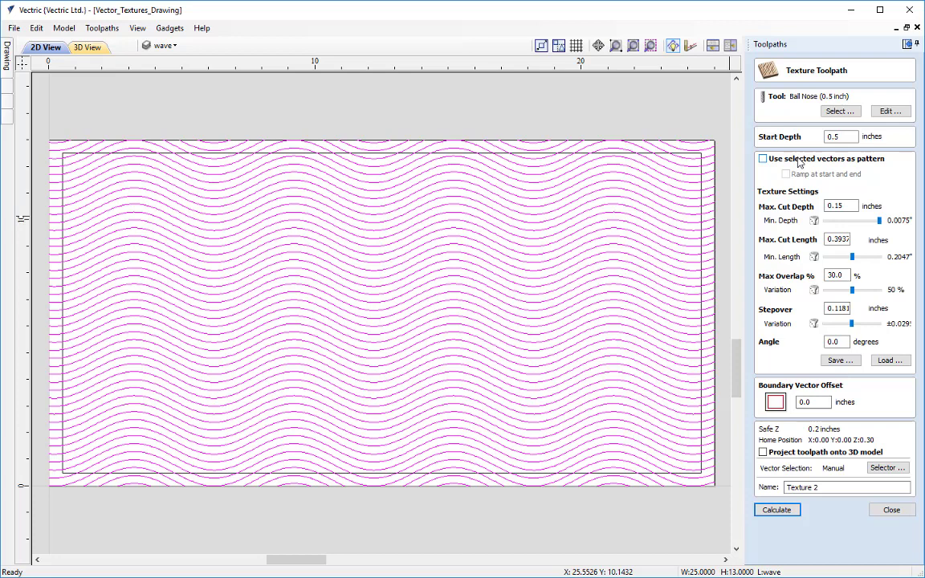
left_click(799, 160)
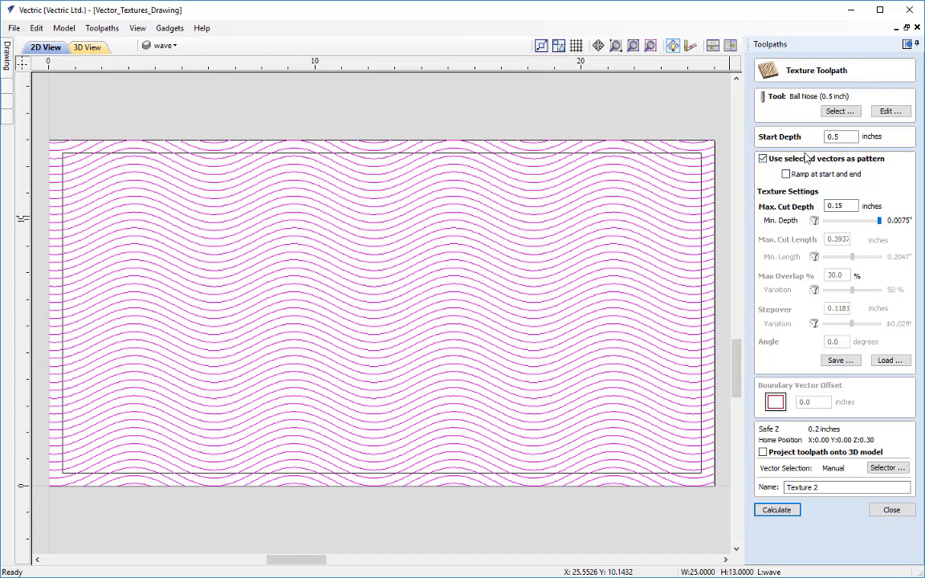
Step: Choose the Ball Nose (0.5 inch) tool for the texture toolpath and set its start depth to 0 inches
left_click(840, 110)
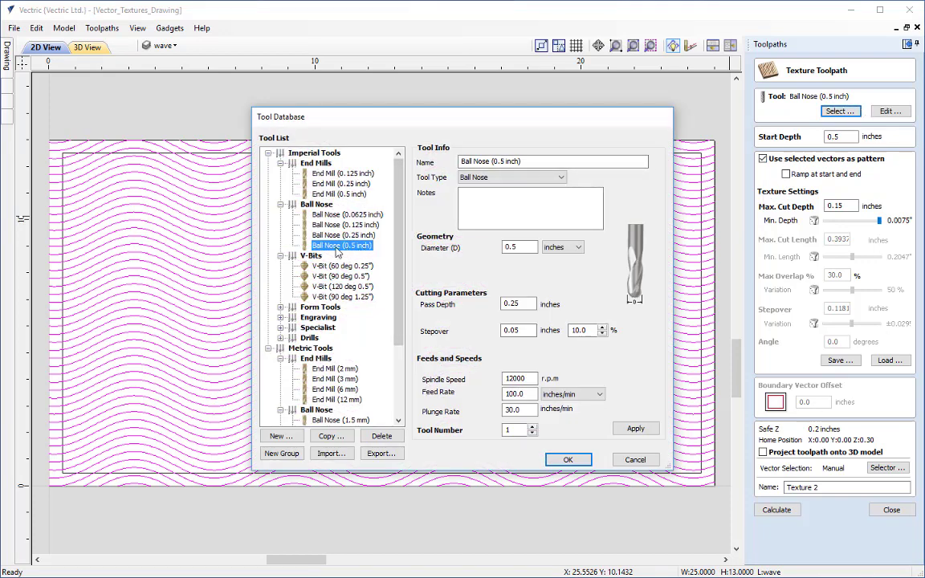
left_click(563, 459)
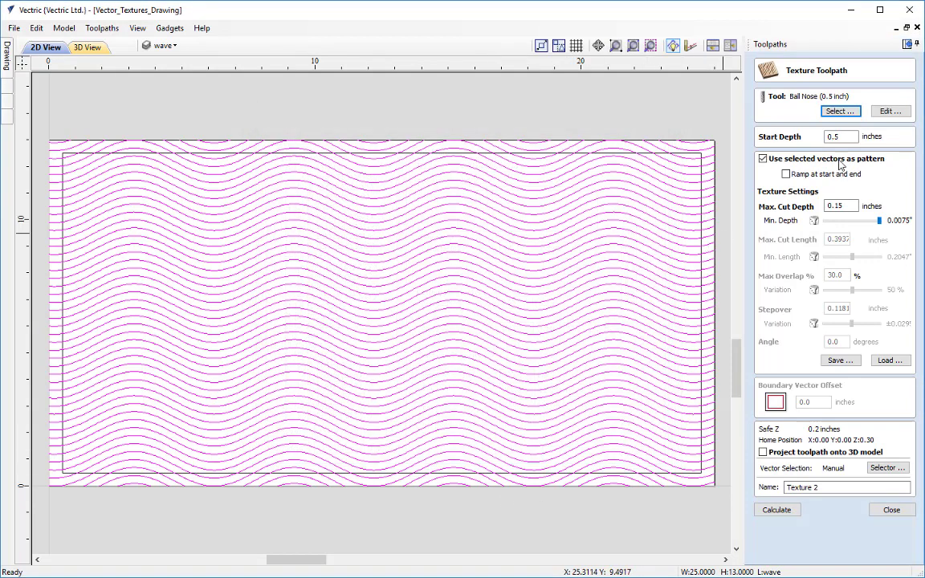
left_click_drag(843, 137, 804, 138)
type("0")
key("Tab")
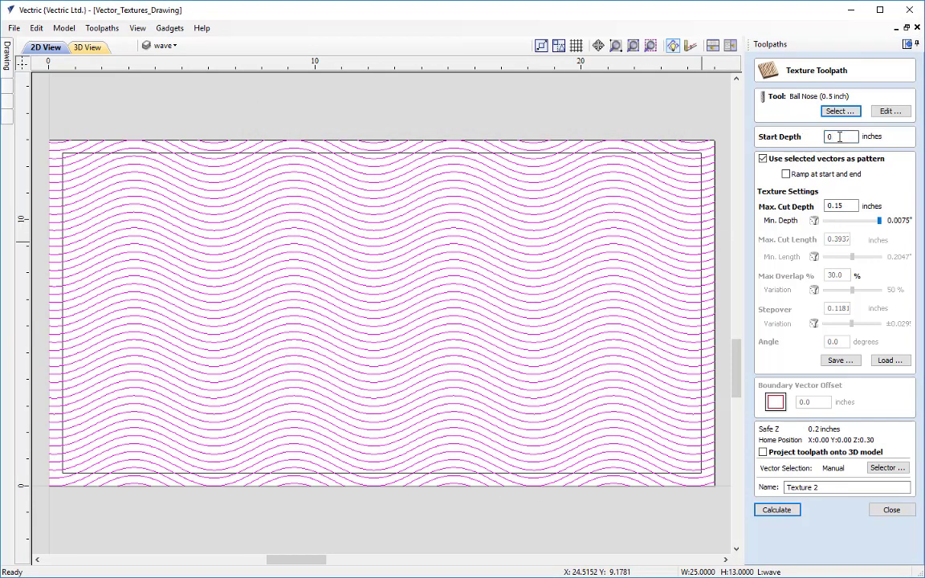
Step: Set the texture's maximum cut depth to 0.1 inches and try the minimum depth range, returning it to 0.005 inches
left_click(849, 206)
key("BackSpace")
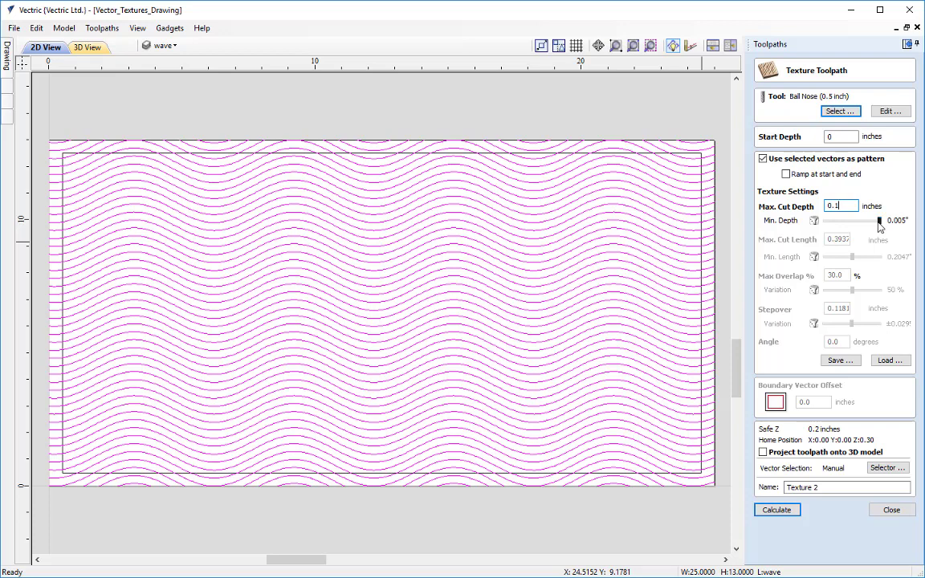
left_click(881, 224)
left_click_drag(881, 224, 828, 227)
left_click_drag(825, 222, 879, 221)
Step: Name the wave texture toolpath "Wave 0.5BN" and calculate it
left_click_drag(820, 487, 673, 498)
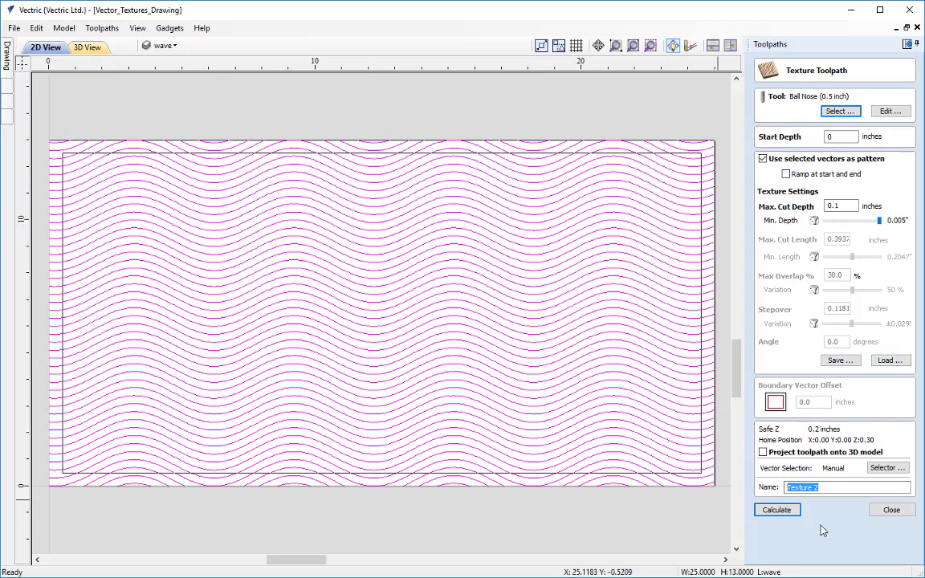
type("Wave 0.5BN")
left_click(777, 513)
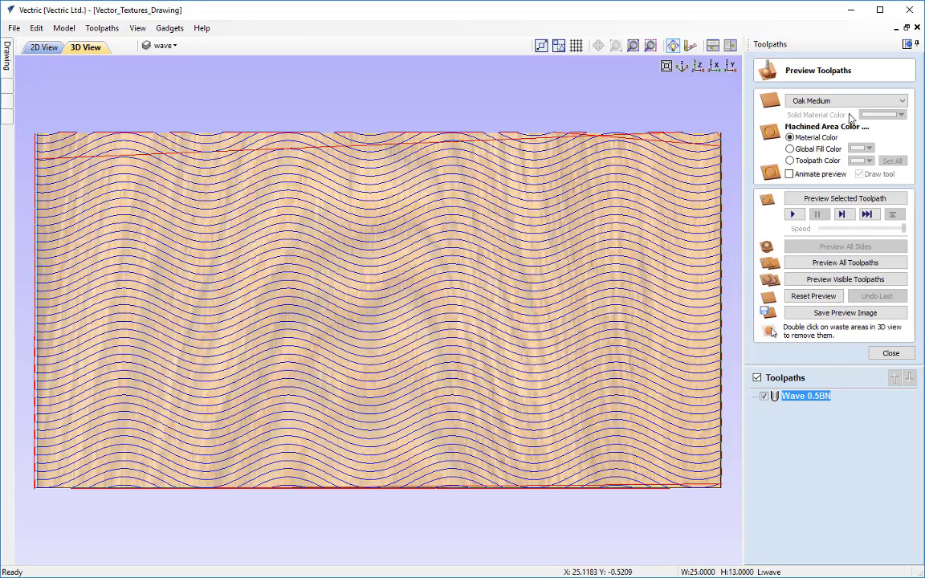
Step: Set the preview material to Cherry and preview the Wave 0.5BN toolpath
left_click(844, 102)
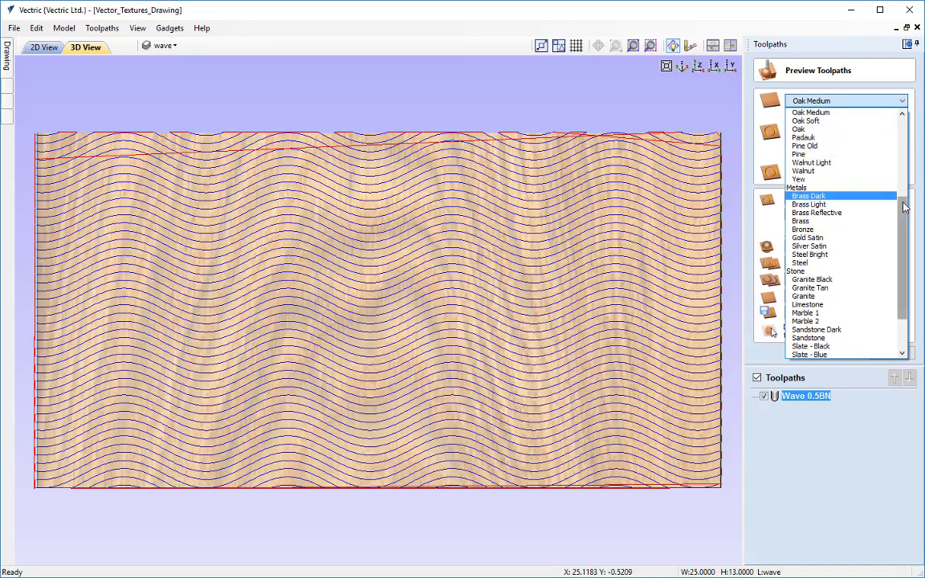
scroll(908, 133, "up", 5)
scroll(908, 133, "up", 2)
left_click(843, 179)
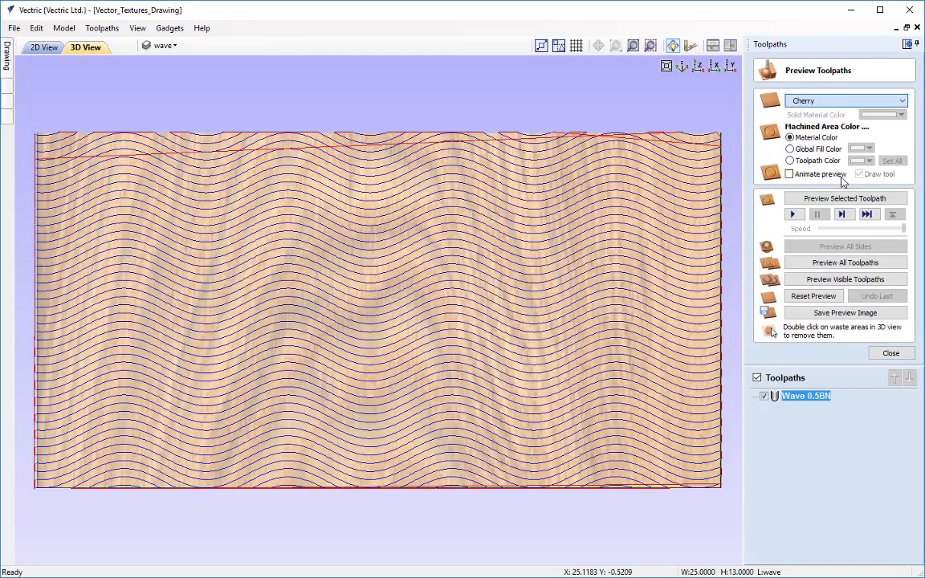
left_click(845, 200)
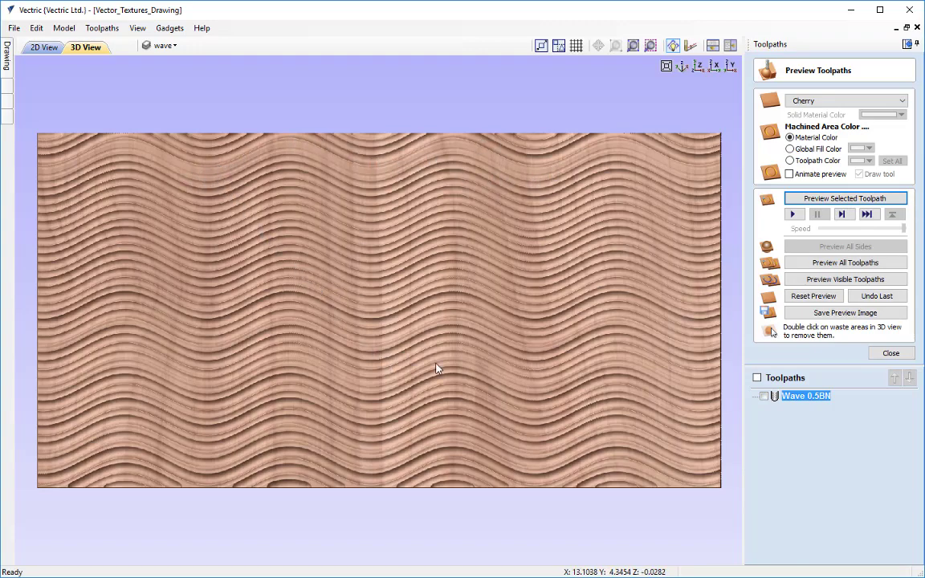
Step: Examine the carved wave texture in the 3D preview at an angle and close up, including the ridges along the board's edges
left_click_drag(436, 368, 308, 347)
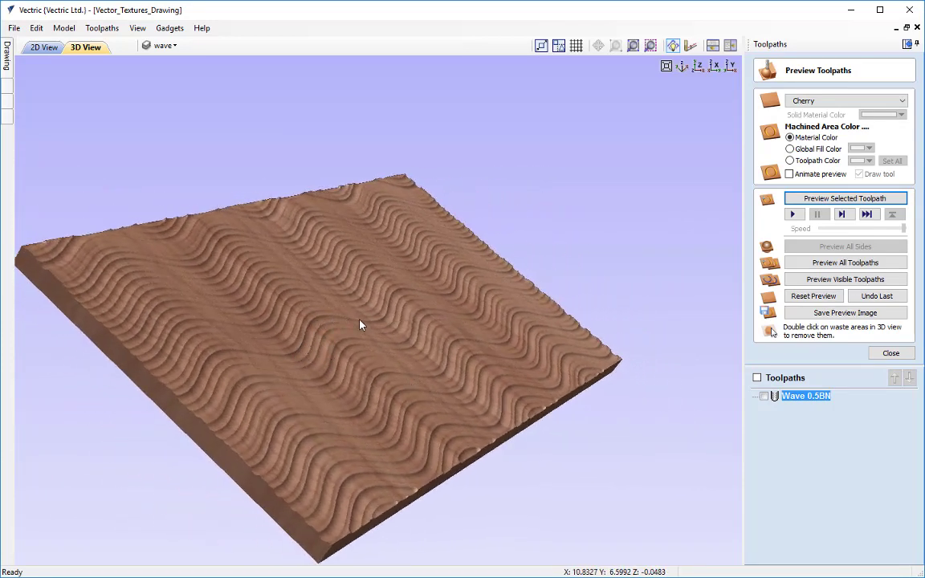
left_click_drag(477, 335, 463, 368)
scroll(404, 381, "up", 3)
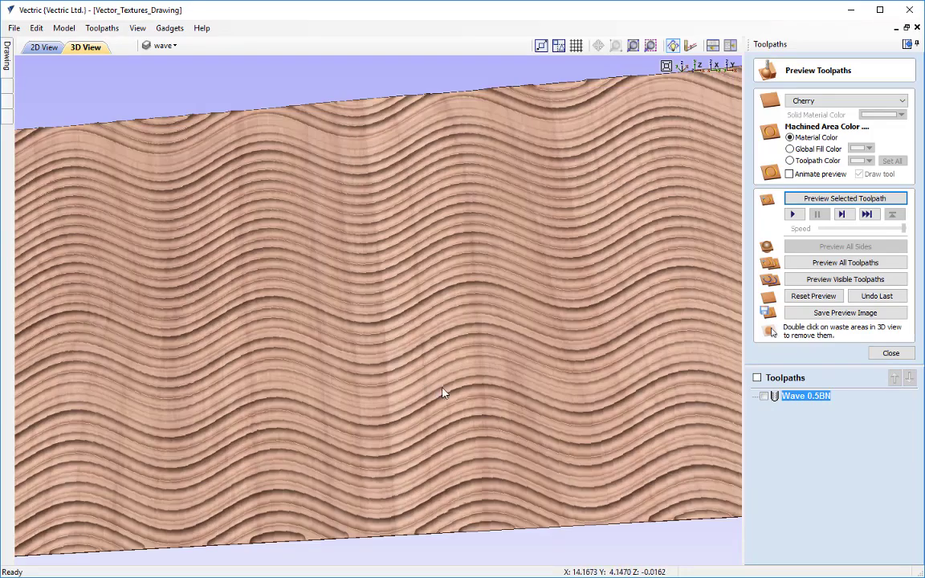
scroll(446, 397, "up", 2)
left_click_drag(446, 404, 498, 418)
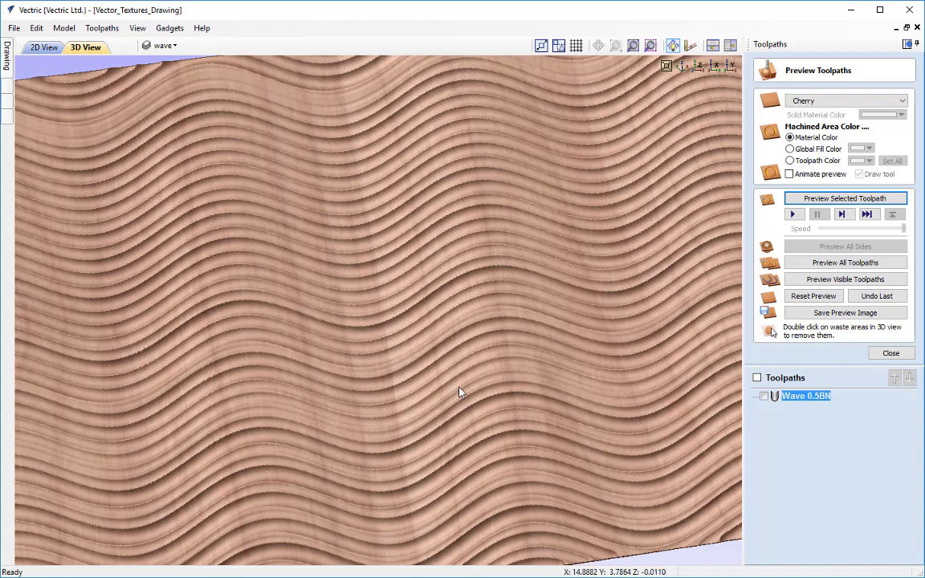
left_click_drag(289, 209, 254, 261)
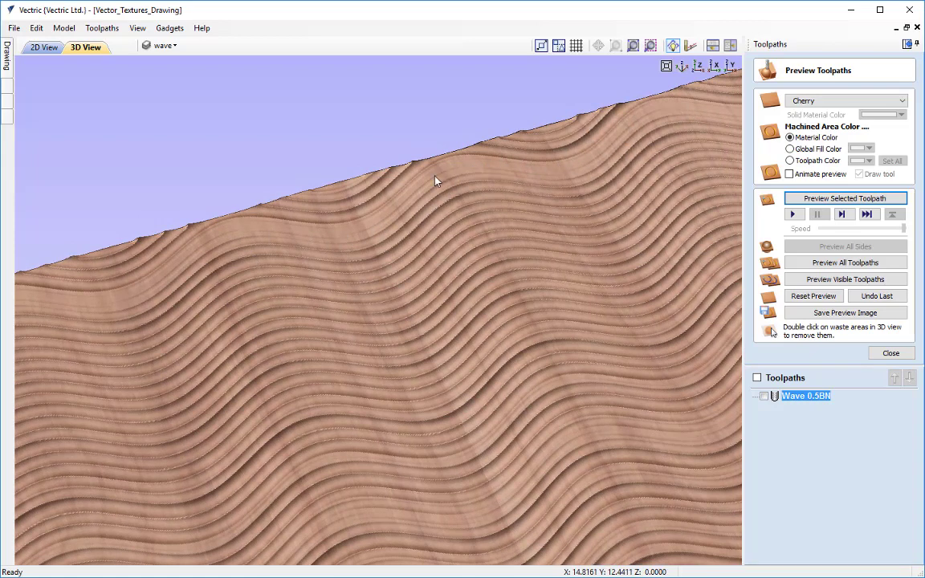
mouse_move(494, 239)
left_mouse_down()
mouse_move(502, 266)
mouse_move(494, 327)
mouse_move(438, 377)
mouse_move(459, 355)
mouse_move(572, 291)
mouse_move(604, 289)
mouse_move(674, 322)
left_mouse_up()
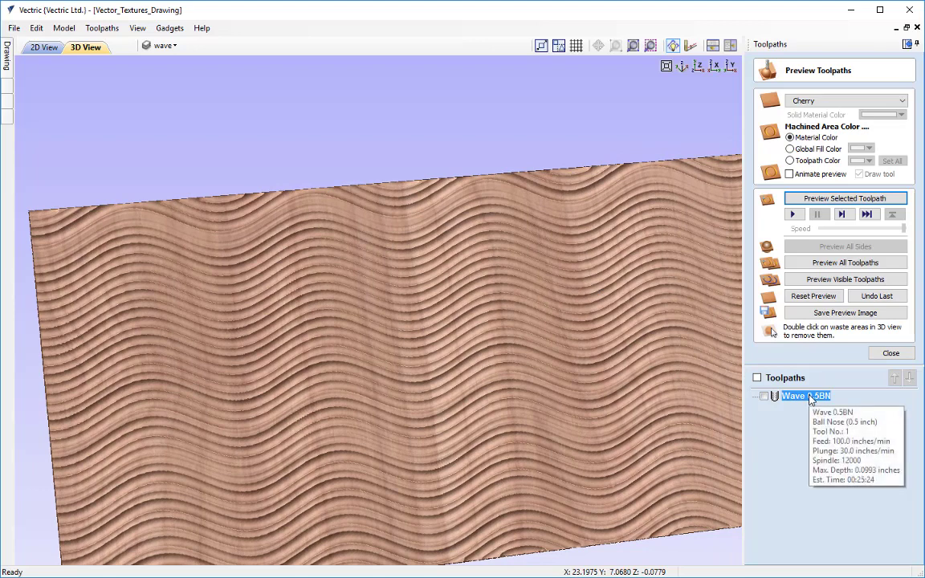
Step: Edit the Wave 0.5BN toolpath to a start depth of 0.05 inches and a maximum cut depth of 0.15 inches, and recalculate it
double_click(811, 399)
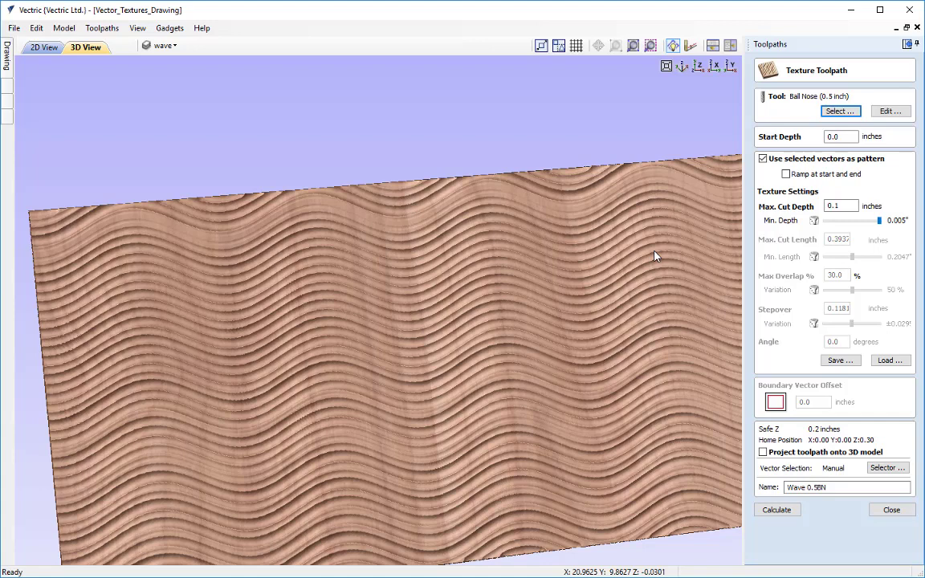
left_click(843, 136)
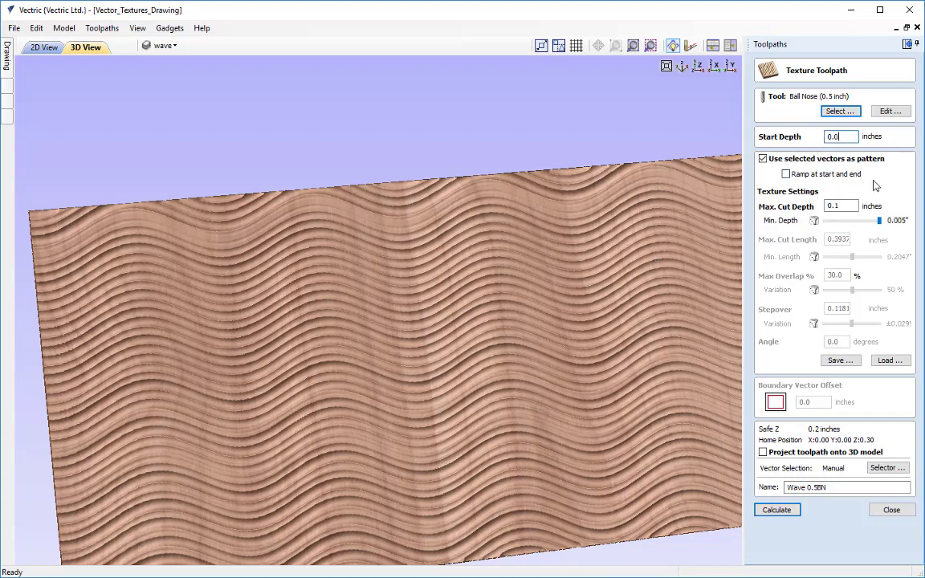
type("5")
left_click(853, 205)
type("5")
left_click(782, 511)
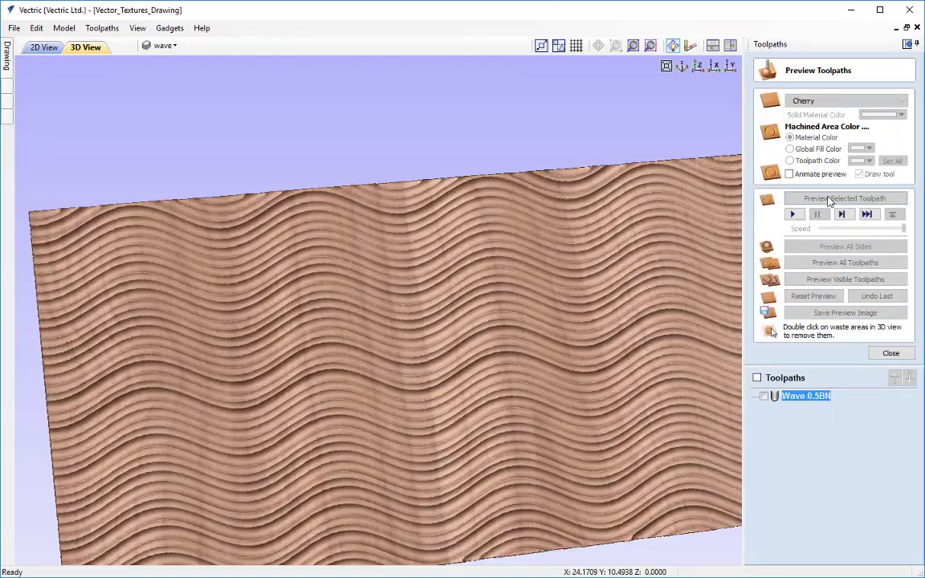
Step: Inspect the deeper wave carving at an angle and from straight above, and close the toolpath preview
mouse_move(596, 404)
left_mouse_down()
mouse_move(520, 409)
mouse_move(533, 434)
mouse_move(548, 426)
mouse_move(532, 396)
mouse_move(506, 412)
mouse_move(503, 401)
mouse_move(575, 362)
mouse_move(559, 365)
left_mouse_up()
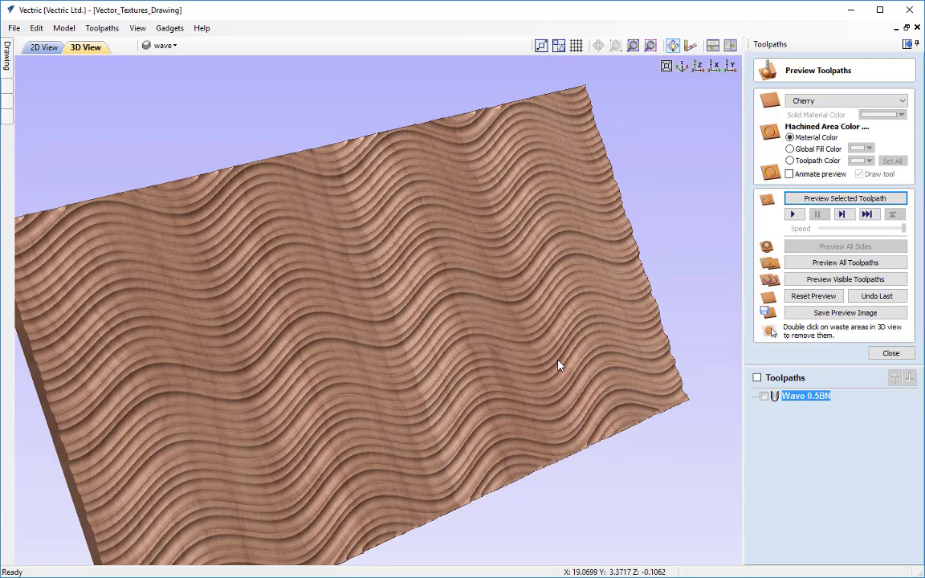
left_click(698, 66)
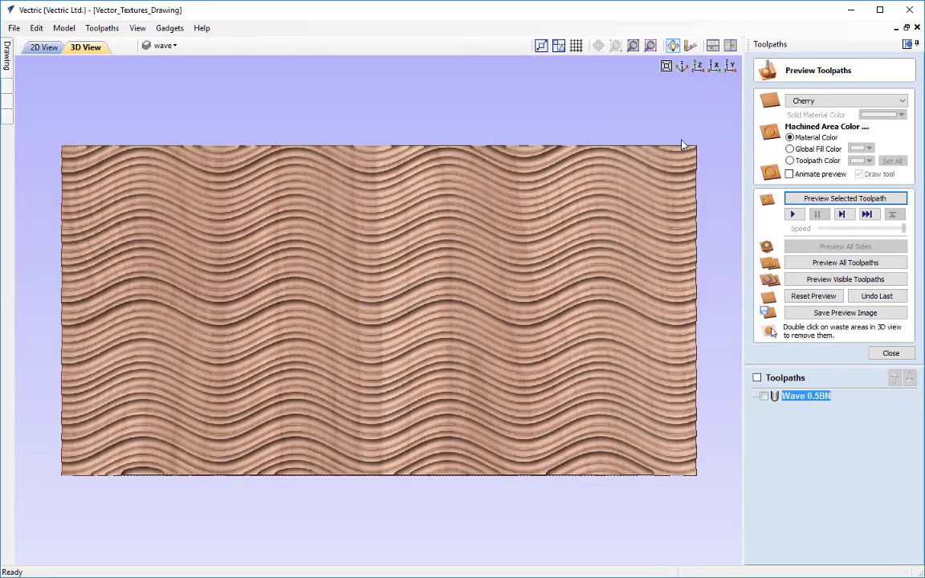
left_click(891, 353)
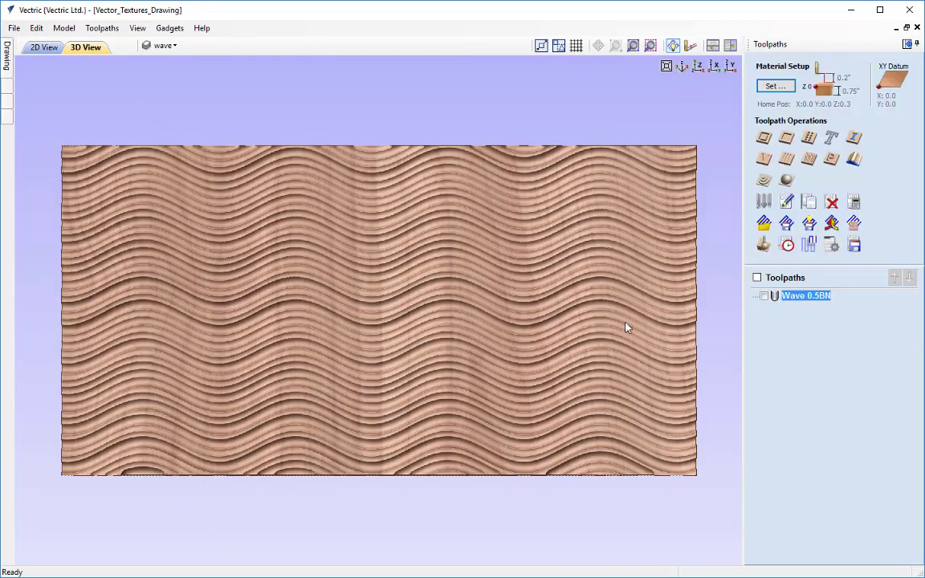
Step: In the 2D view, hide the wave layer, show the swirl layer and make swirl the active layer
left_click(34, 49)
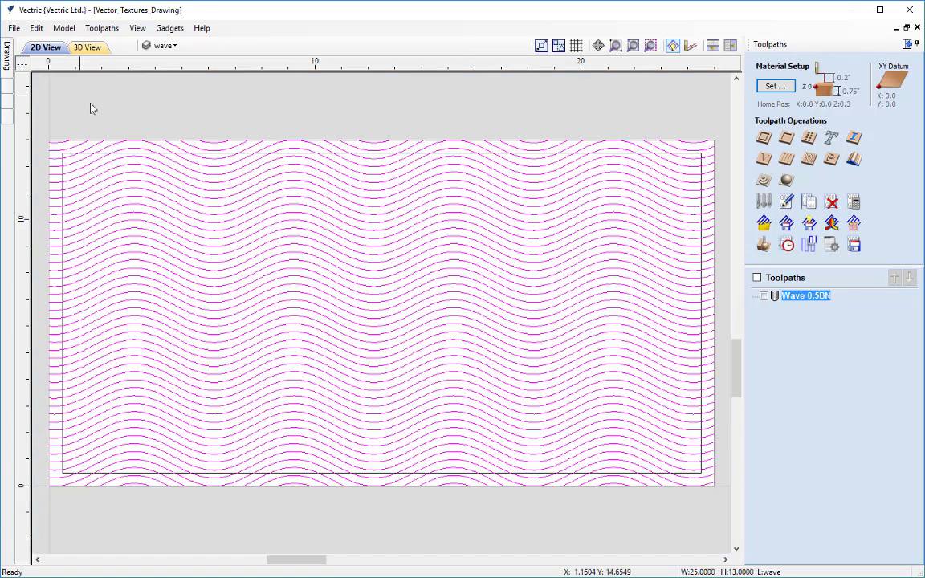
left_click(163, 45)
left_click(163, 79)
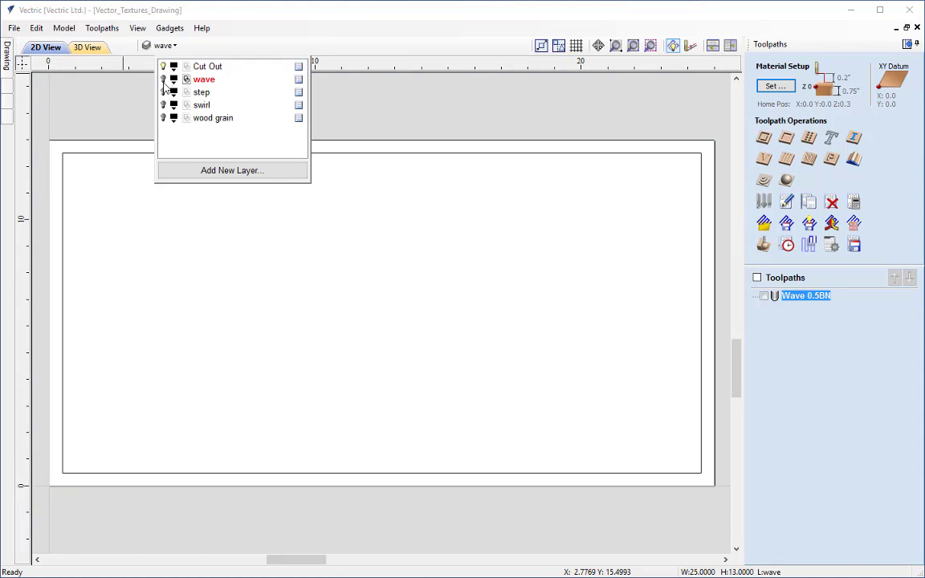
left_click(163, 104)
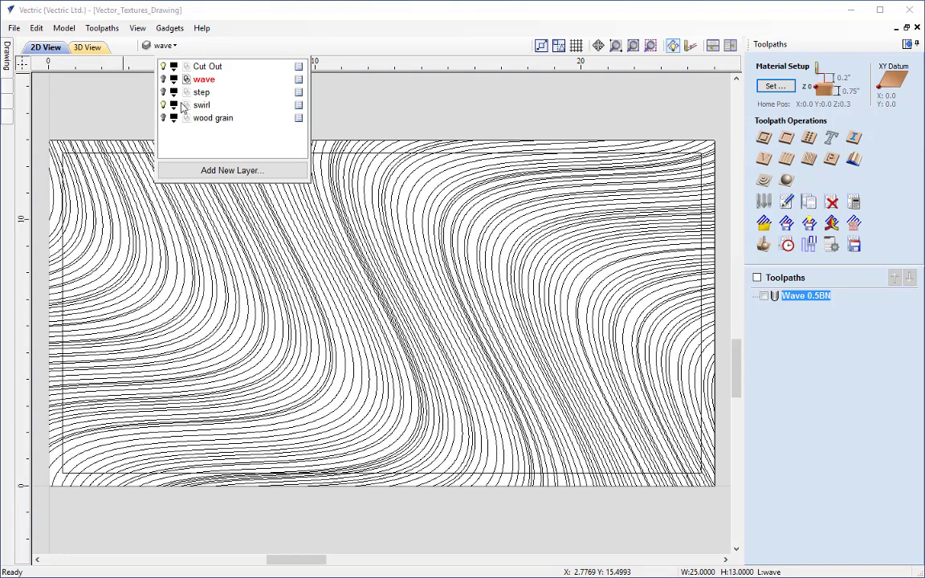
left_click(184, 105)
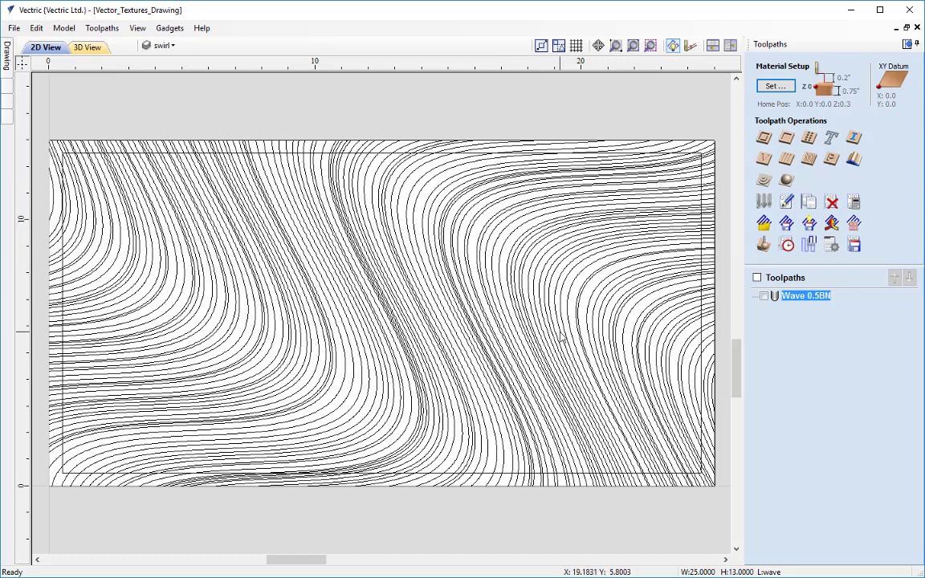
Step: Select the swirl vectors and start a texture toolpath that uses the selected vectors as its pattern
left_click(391, 296)
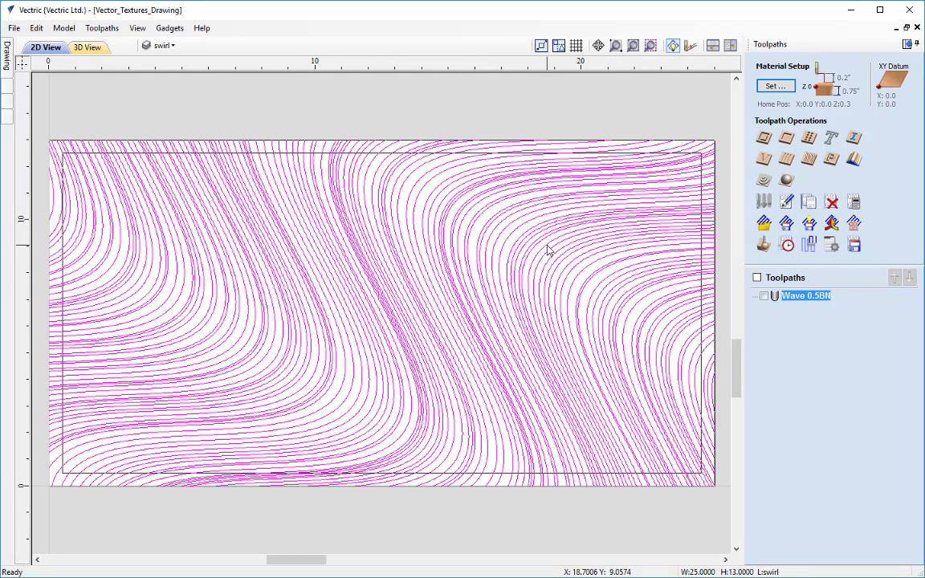
left_click(811, 160)
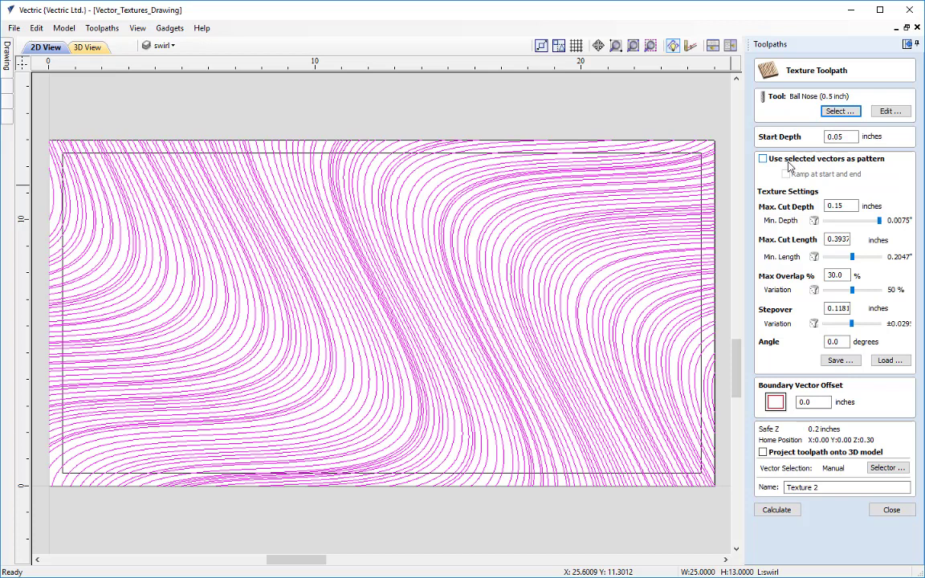
left_click(790, 163)
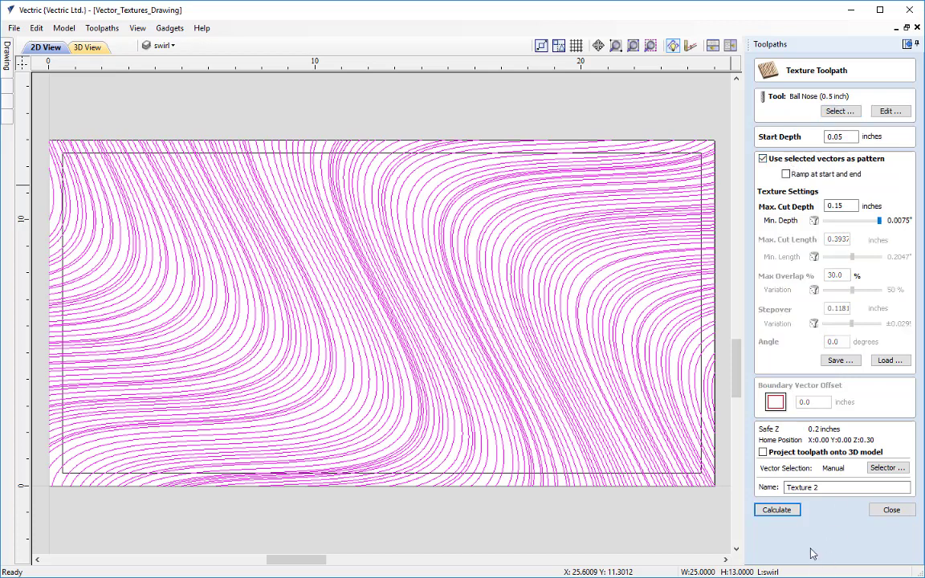
Step: Name the swirl texture toolpath "Swirl 0.5BN" and calculate it
left_click(831, 487)
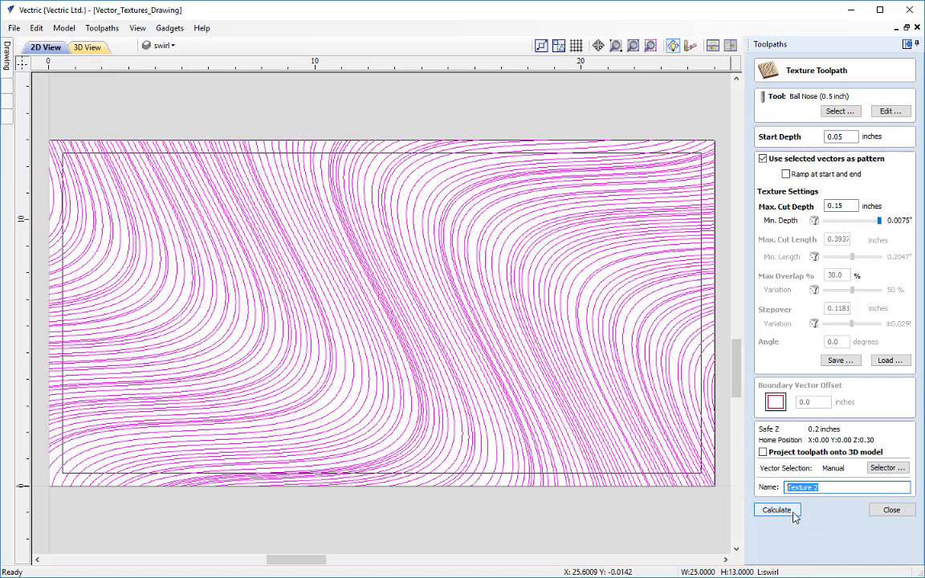
type("Swirl")
type("0.5BN")
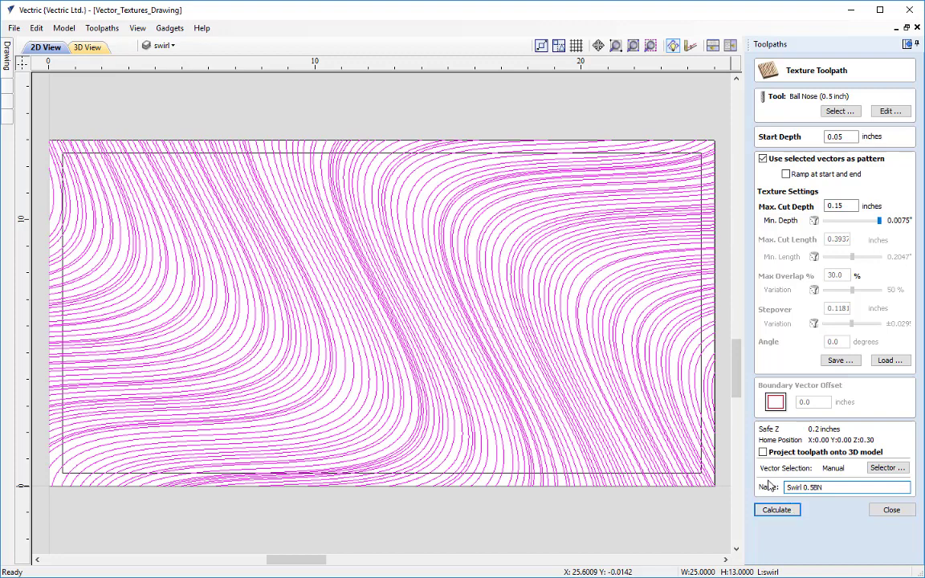
left_click(784, 512)
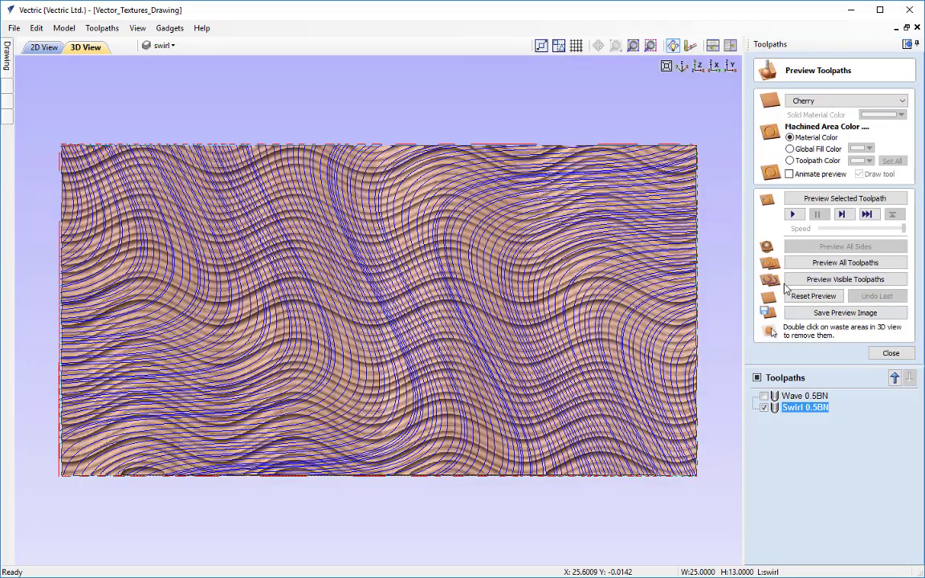
Step: Reset the material preview, preview the Swirl 0.5BN toolpath, and close the preview
left_click(807, 296)
left_click(830, 201)
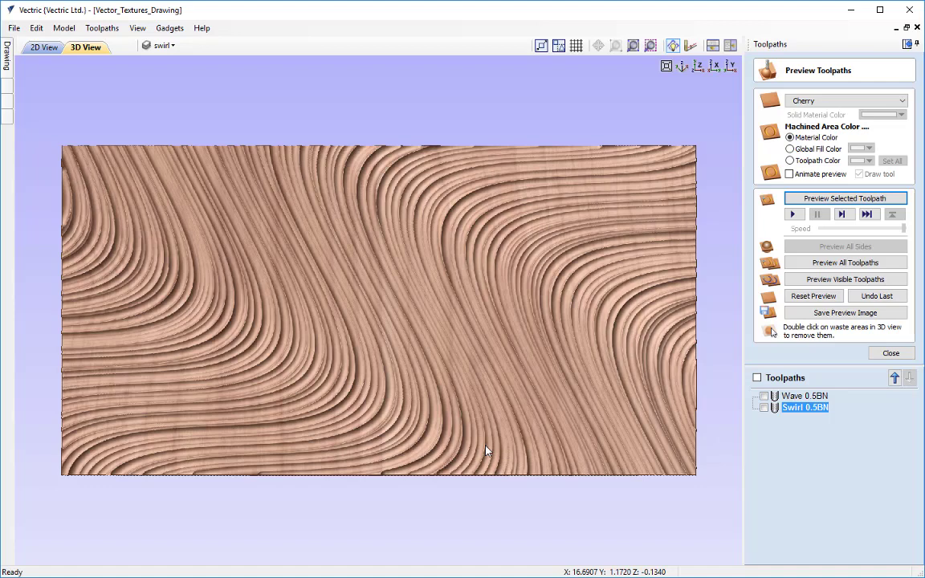
left_click(893, 354)
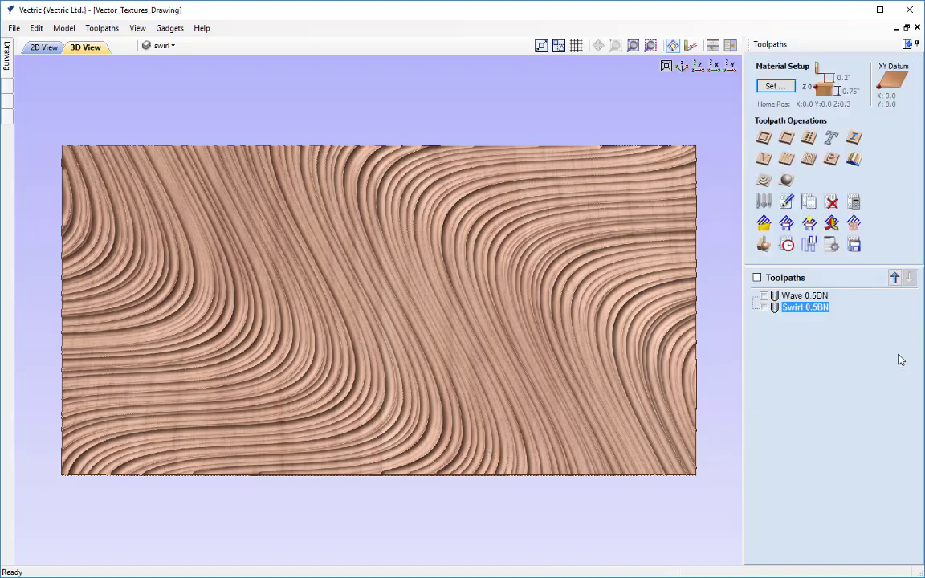
Step: Start another texture toolpath and choose the V-Bit (90 deg 0.5") as its tool
left_click(810, 161)
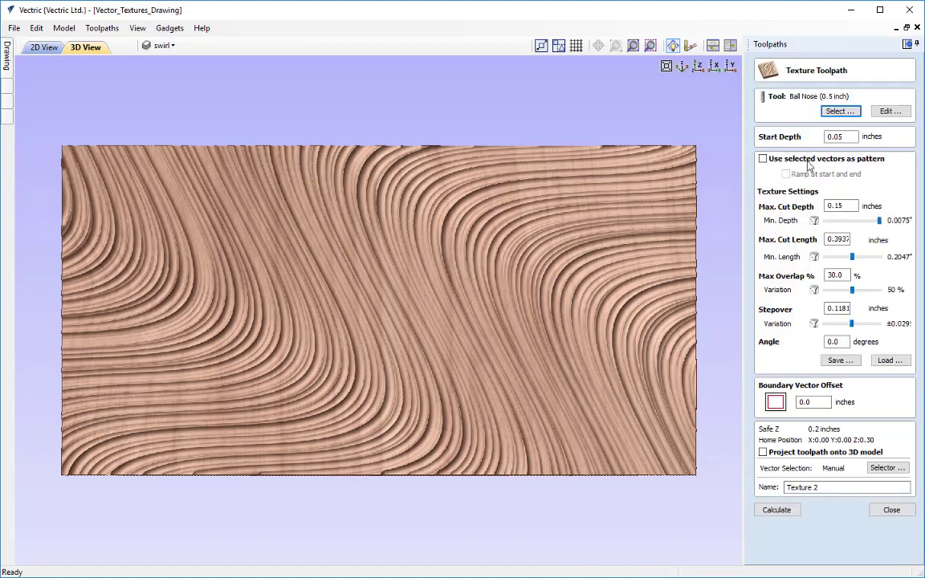
left_click(821, 112)
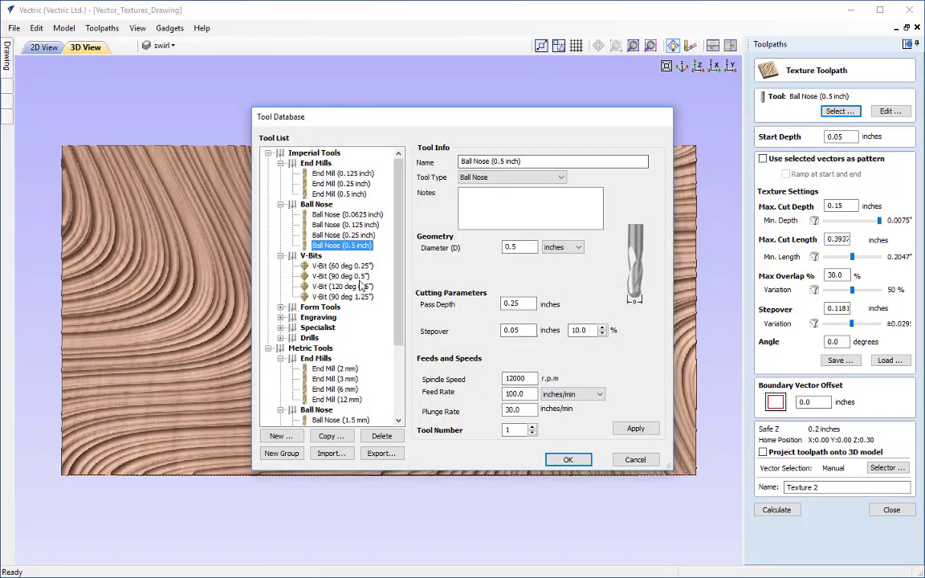
left_click(342, 275)
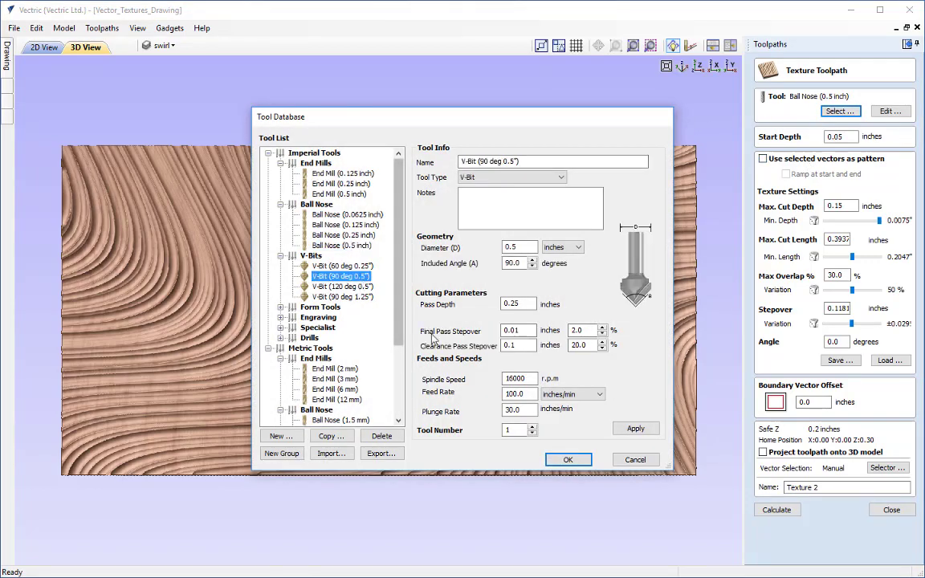
left_click(568, 461)
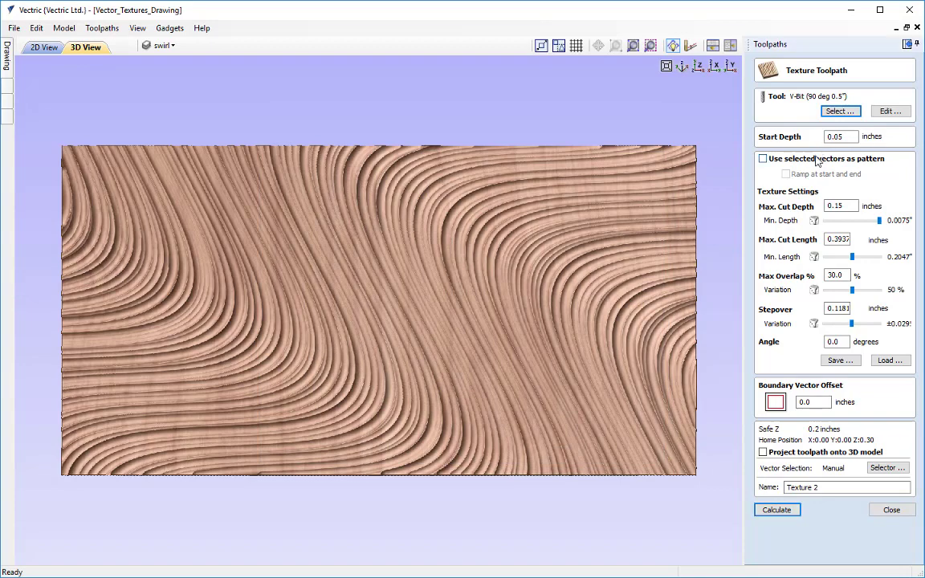
Step: Use the selected swirl vectors as the pattern for the V-bit toolpath, name it "Swirl v90" and calculate it
left_click(791, 158)
left_click(43, 48)
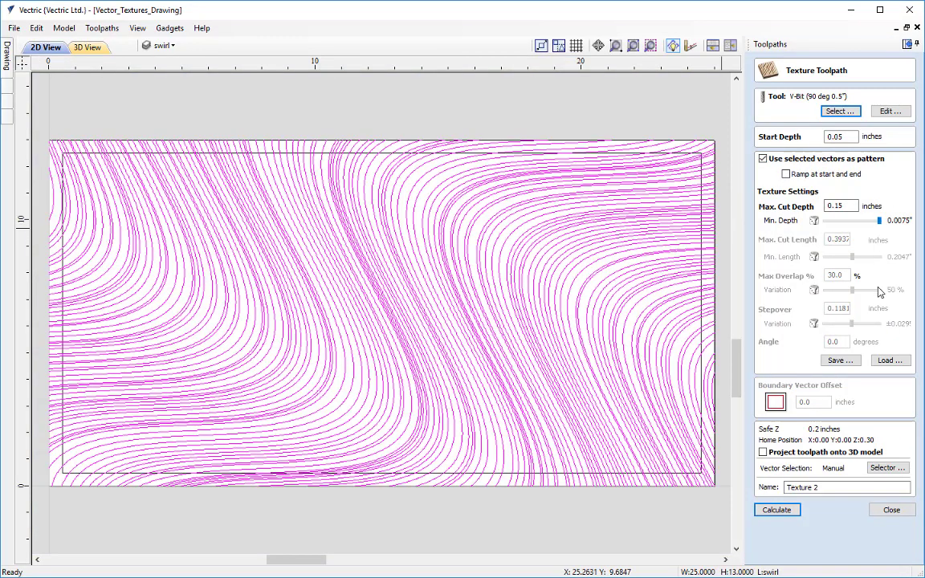
left_click(821, 499)
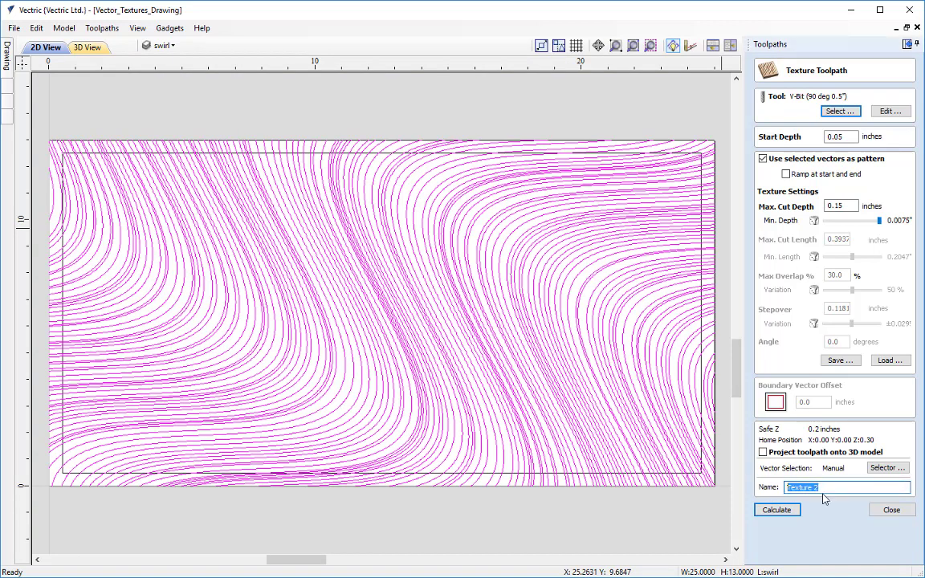
type("Swirl v90")
left_click(771, 511)
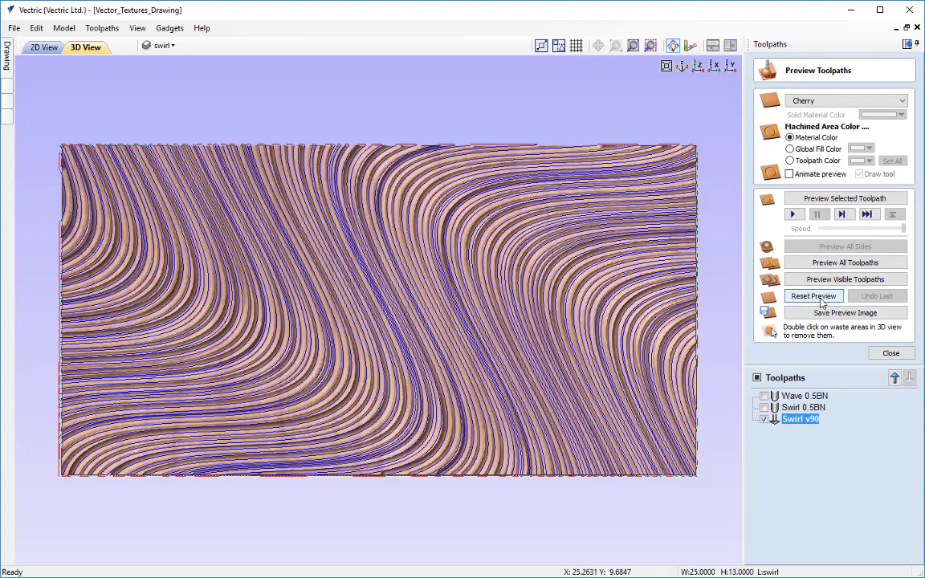
Step: Reset the material preview, preview the Swirl v90 toolpath, inspect it at an angle and close the preview
left_click(813, 296)
left_click(826, 201)
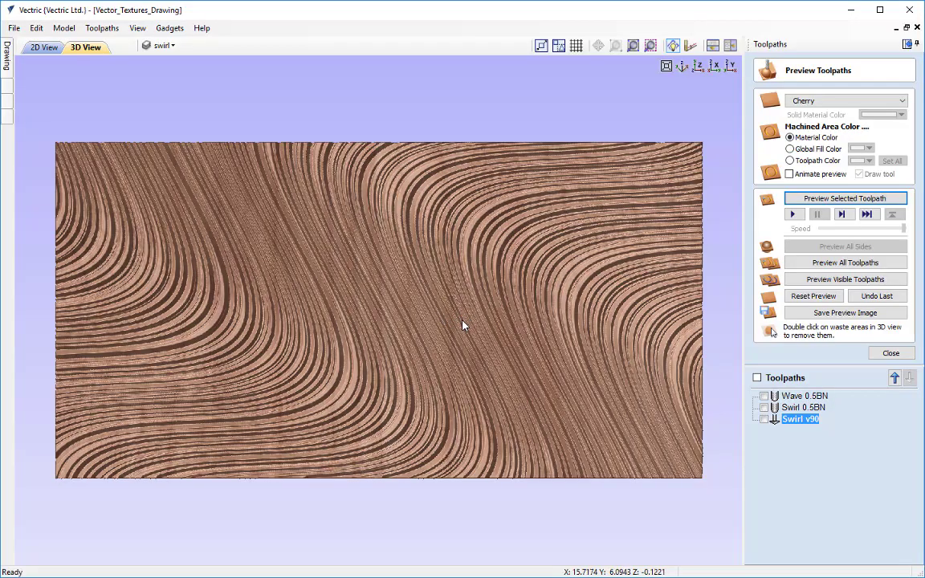
left_click_drag(450, 326, 499, 273)
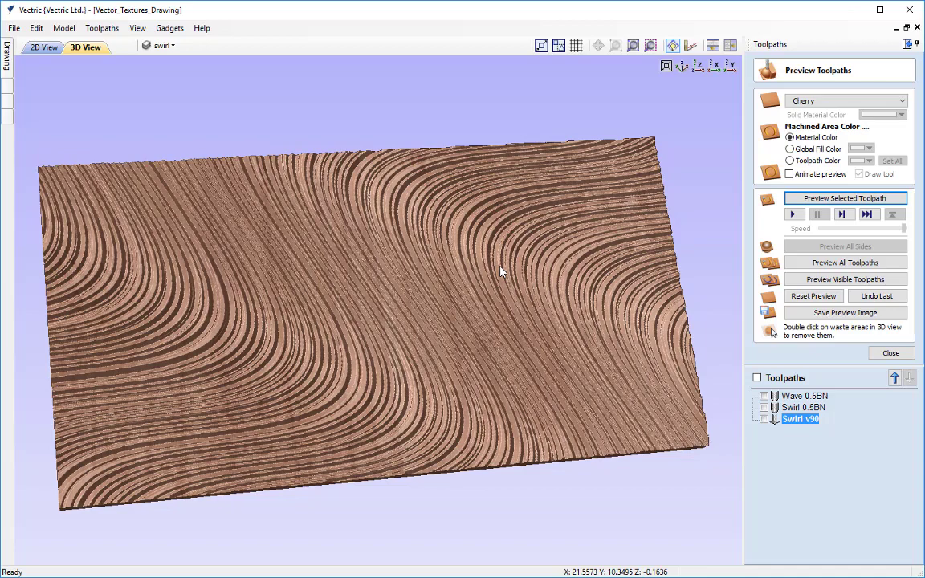
left_click_drag(500, 273, 526, 252)
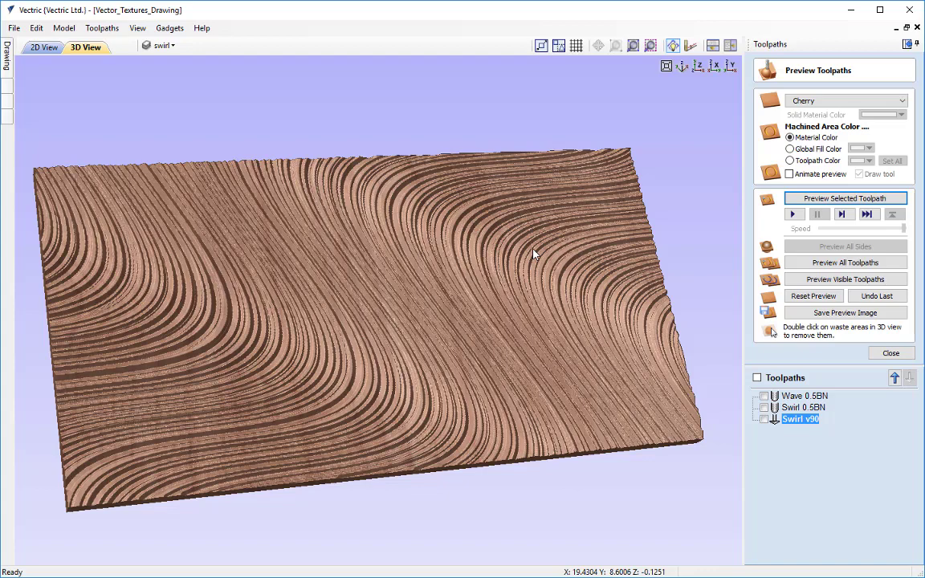
left_click(892, 354)
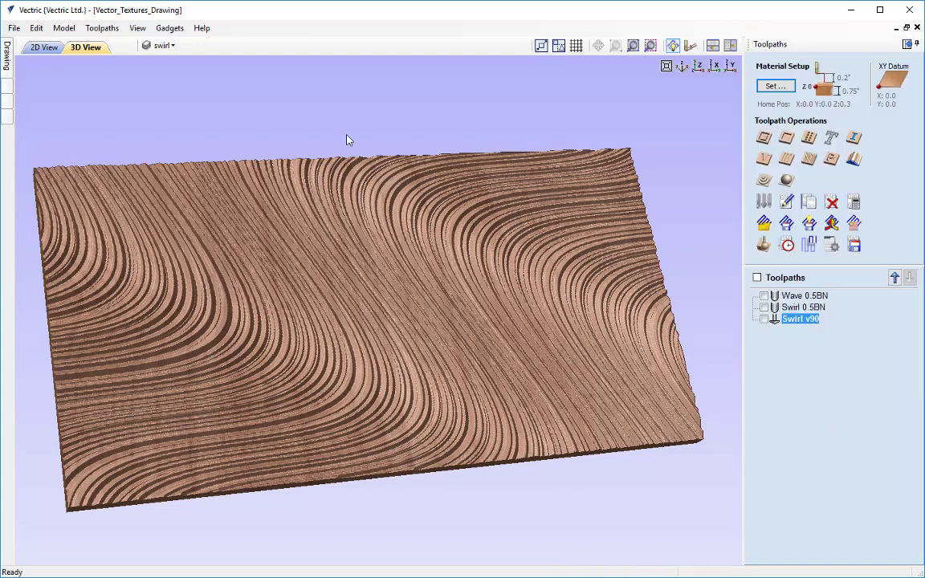
Step: In the 2D view, hide the swirl layer, show and activate the wood grain layer, and select its vectors
left_click(46, 47)
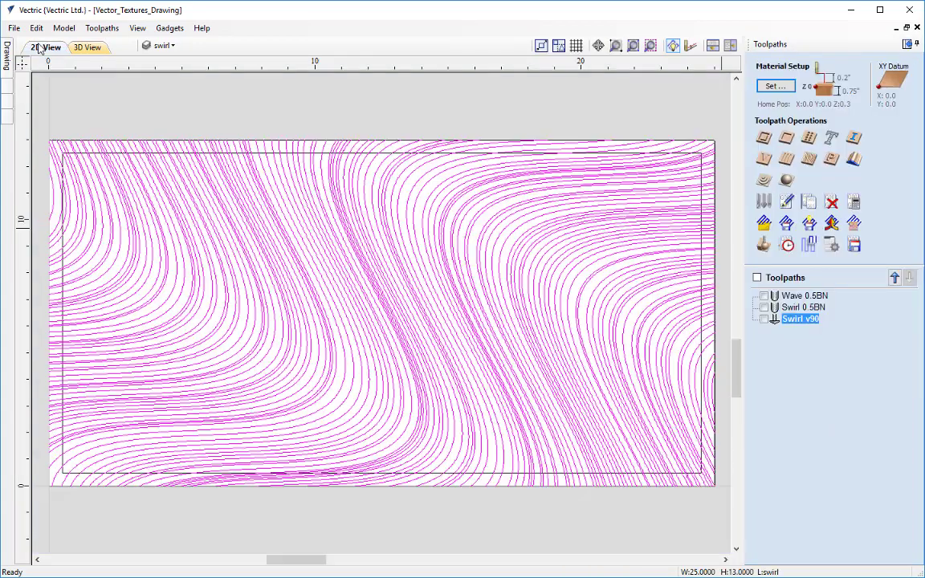
left_click(160, 46)
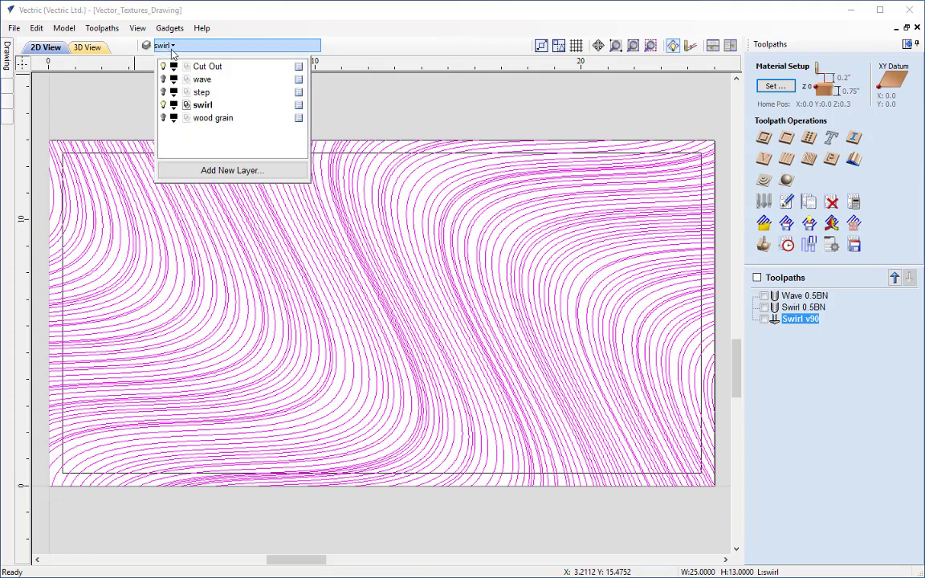
left_click(163, 105)
left_click(163, 118)
left_click(206, 118)
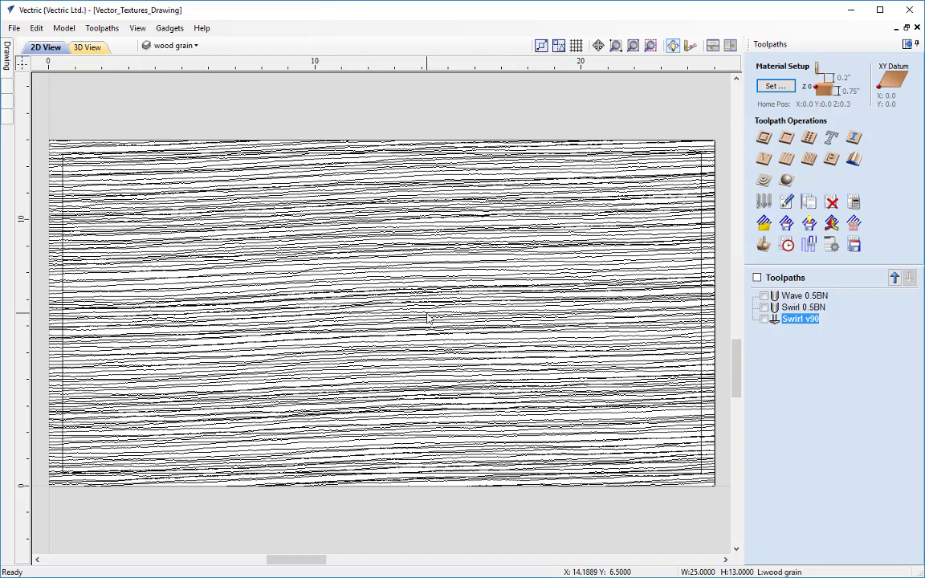
left_click(422, 279)
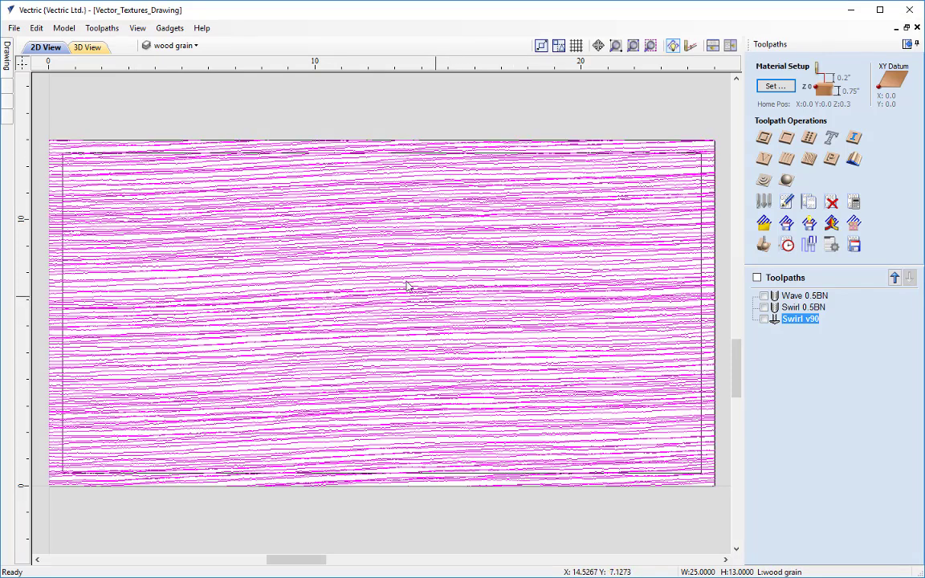
Step: Start a texture toolpath for the wood grain vectors and choose the Ball Nose (0.25 inch) as its tool
left_click(809, 159)
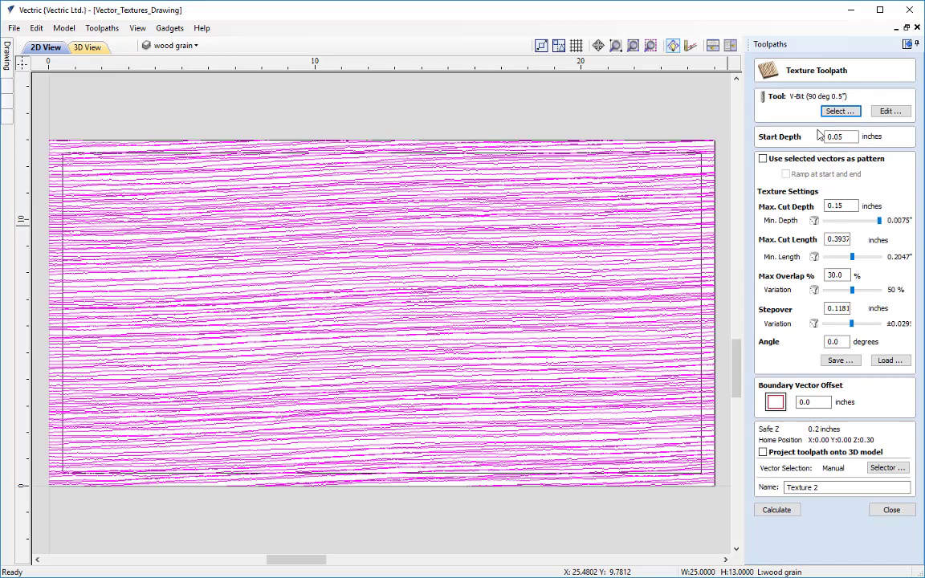
left_click(839, 111)
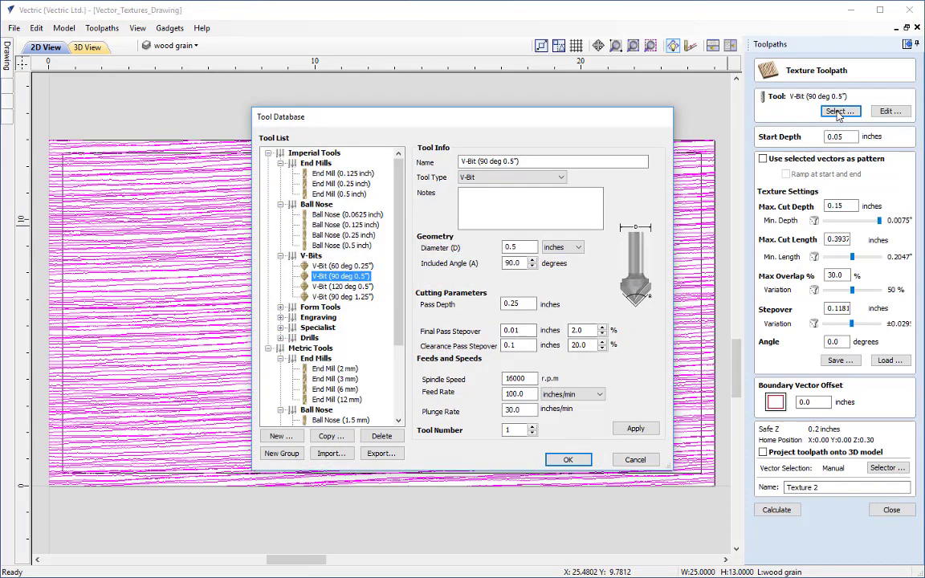
left_click(343, 235)
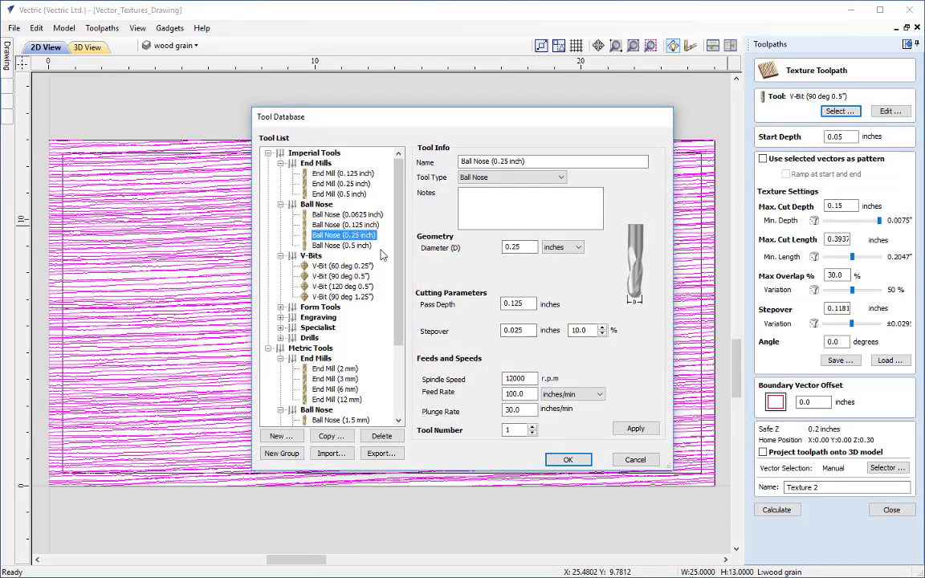
left_click(565, 460)
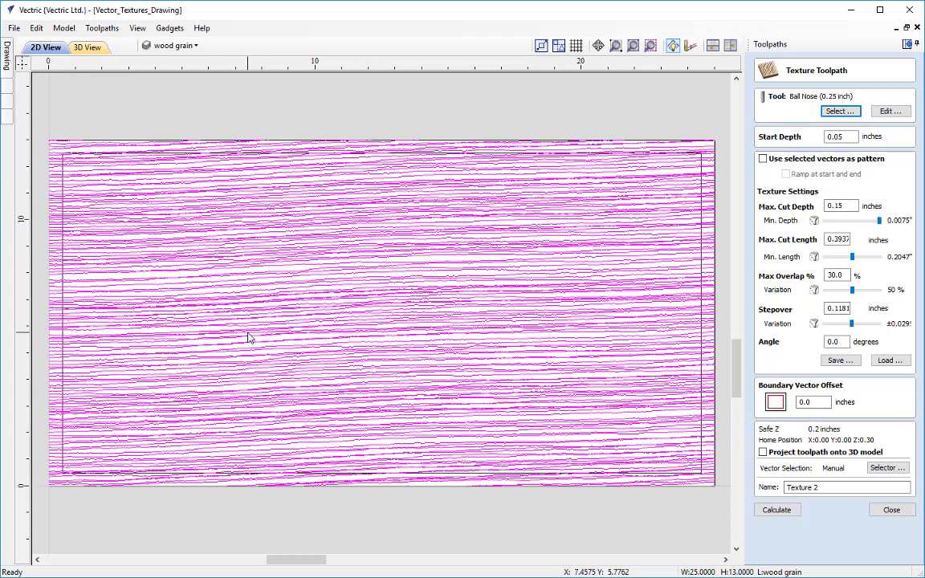
Step: Set the start depth to 0, use the selected vectors as pattern, and set both maximum and minimum cut depth to 0.1 inches
left_click(775, 138)
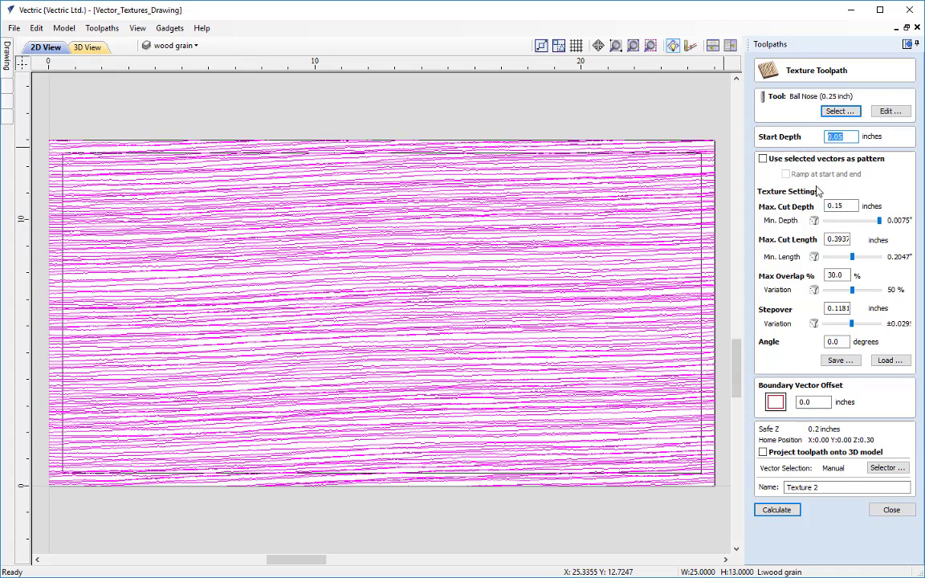
type("0")
left_click(763, 158)
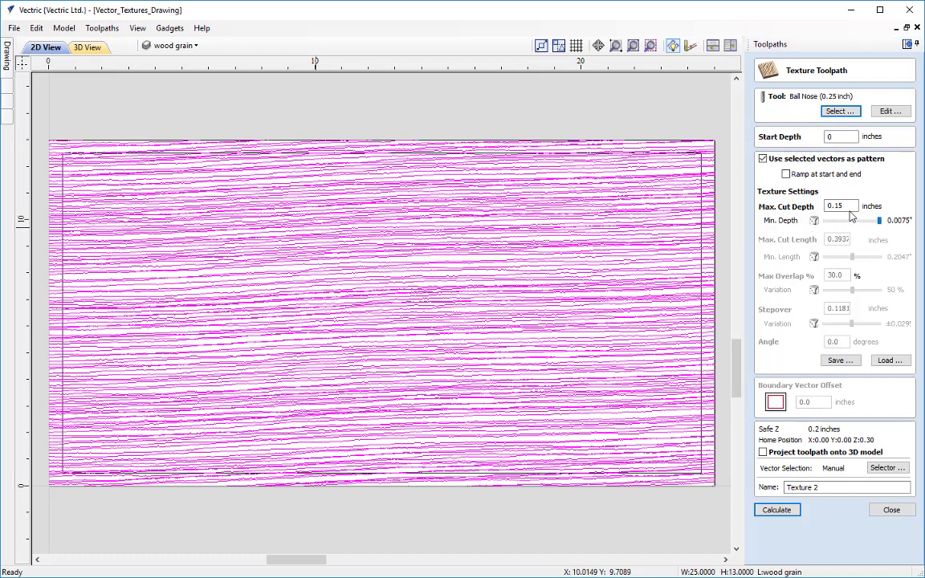
left_click(848, 208)
key("BackSpace")
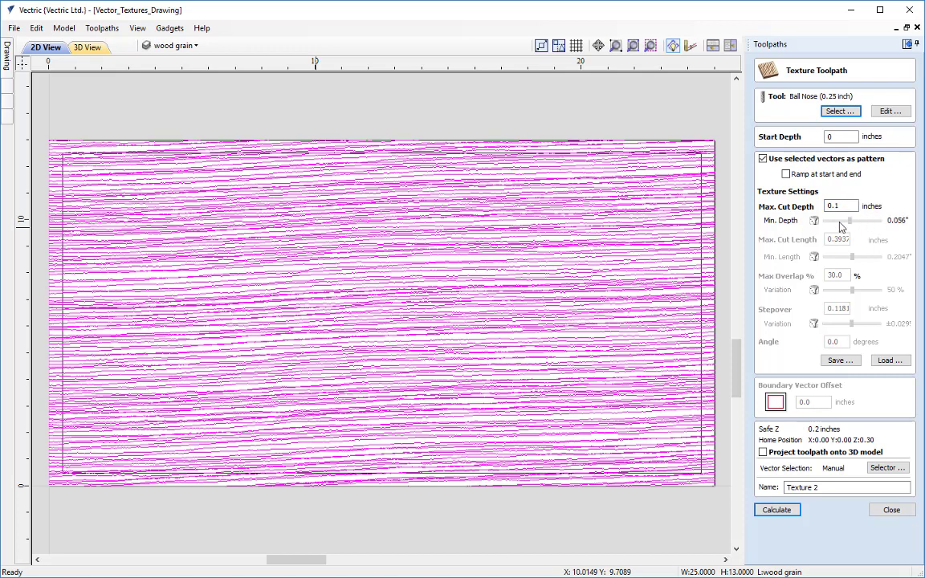
left_click_drag(879, 222, 822, 222)
Step: Name the constant-depth texture toolpath "Wood grain profile" and calculate it
left_click_drag(823, 487, 775, 493)
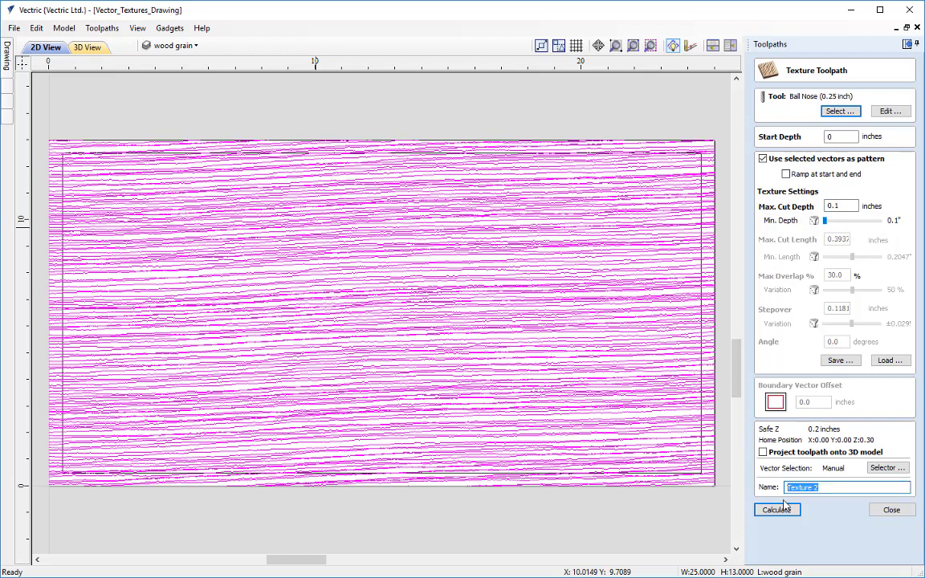
type("Wood grain profile")
left_click(777, 511)
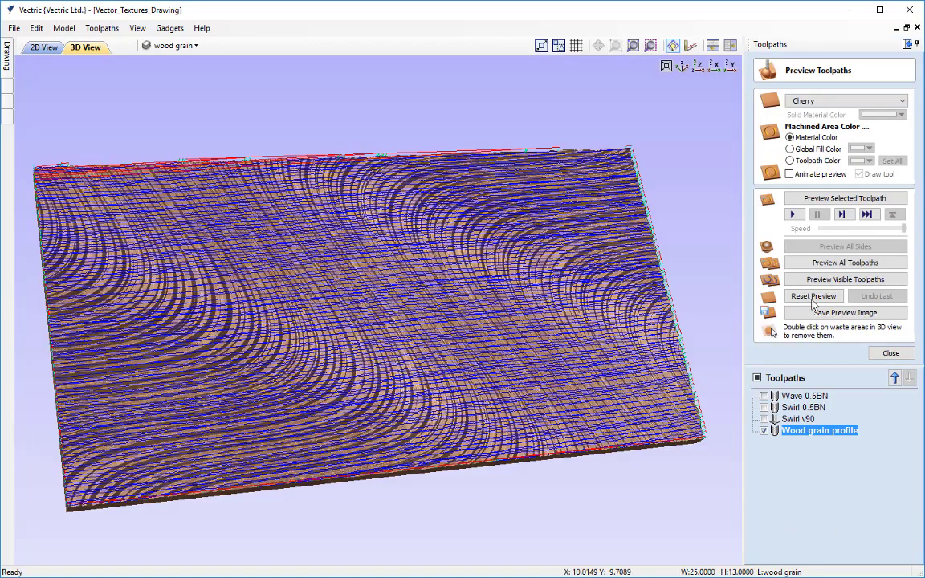
Step: Reset the material preview, preview the Wood grain profile toolpath, inspect the cut surface and close the preview
left_click(814, 296)
left_click(829, 201)
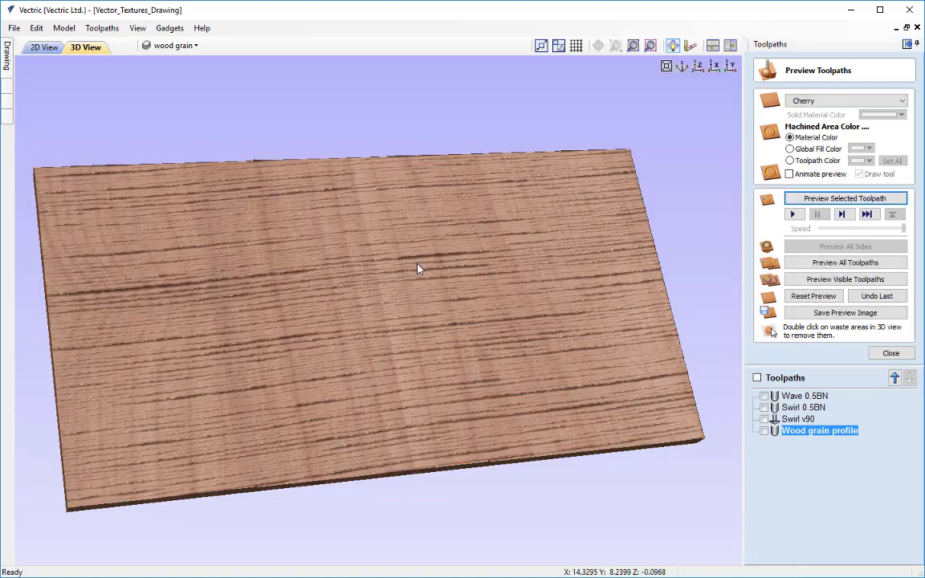
left_click_drag(372, 269, 418, 285)
key("Escape")
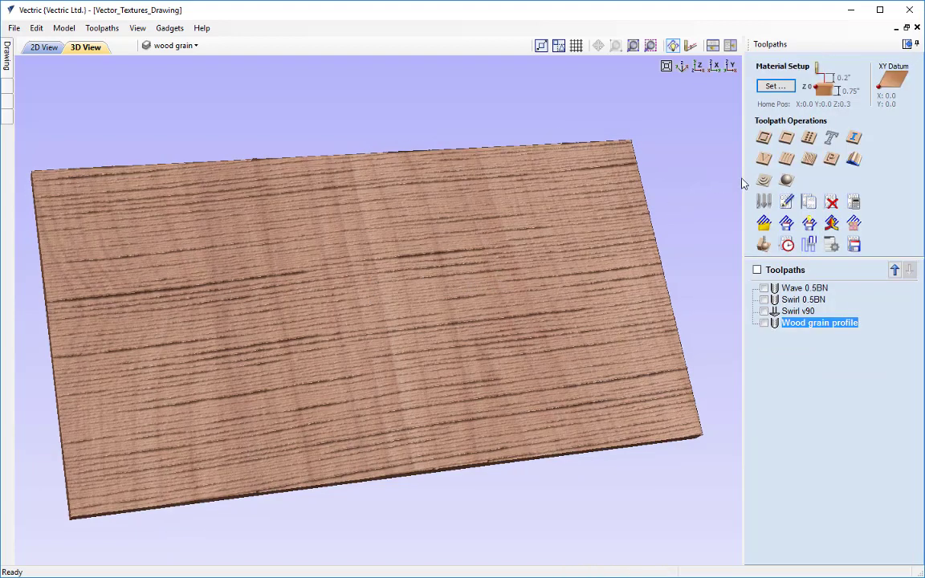
Step: Start another texture toolpath using the selected wood grain vectors as pattern, with the minimum depth set to 0.005 inches
left_click(805, 163)
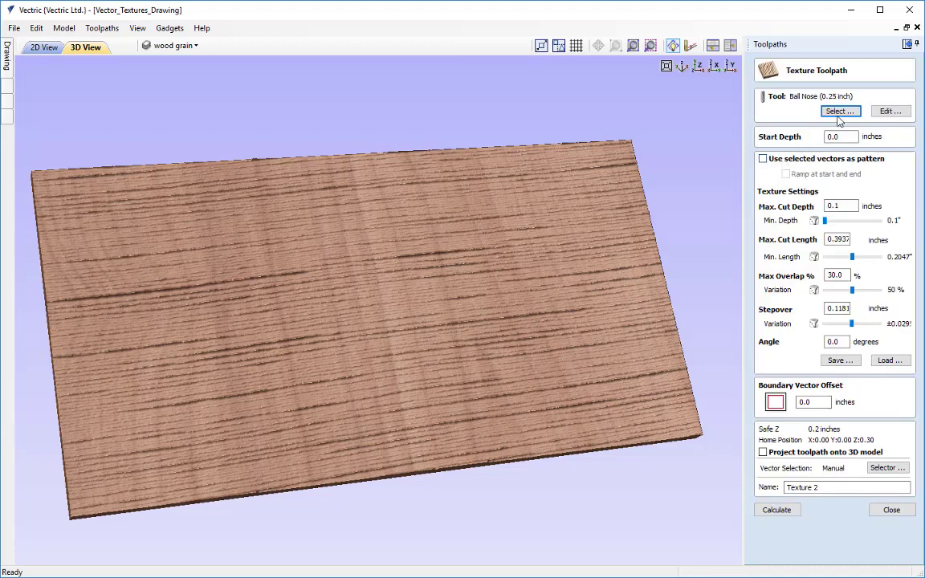
left_click(807, 159)
left_click(46, 47)
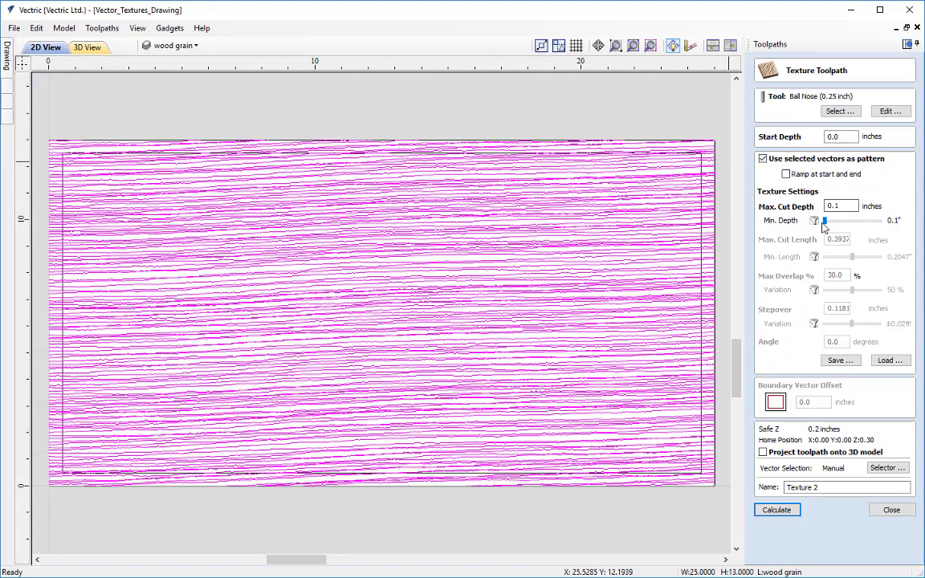
left_click_drag(825, 220, 882, 225)
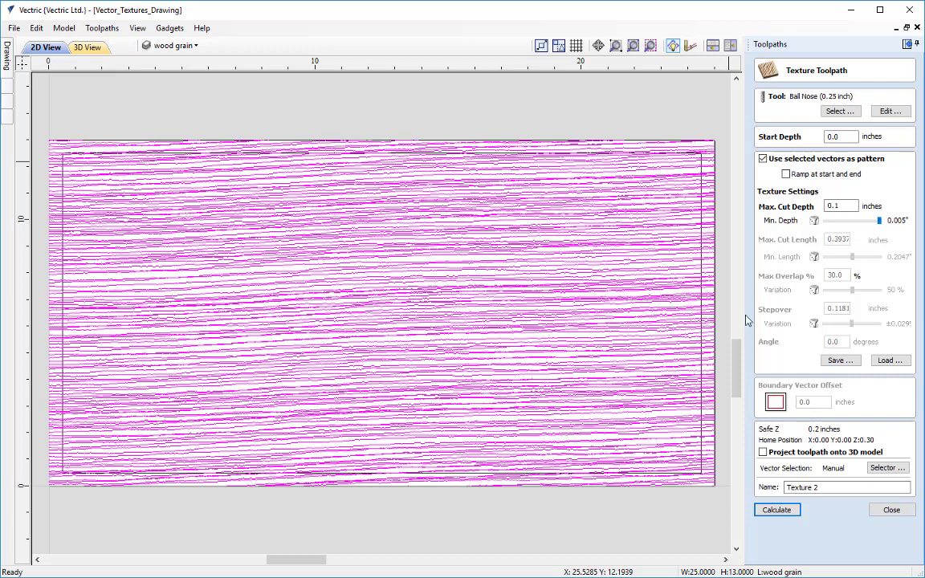
Step: Name the variable-depth texture toolpath "Wood Grain 0.25BN" and calculate it
left_click_drag(819, 488, 760, 495)
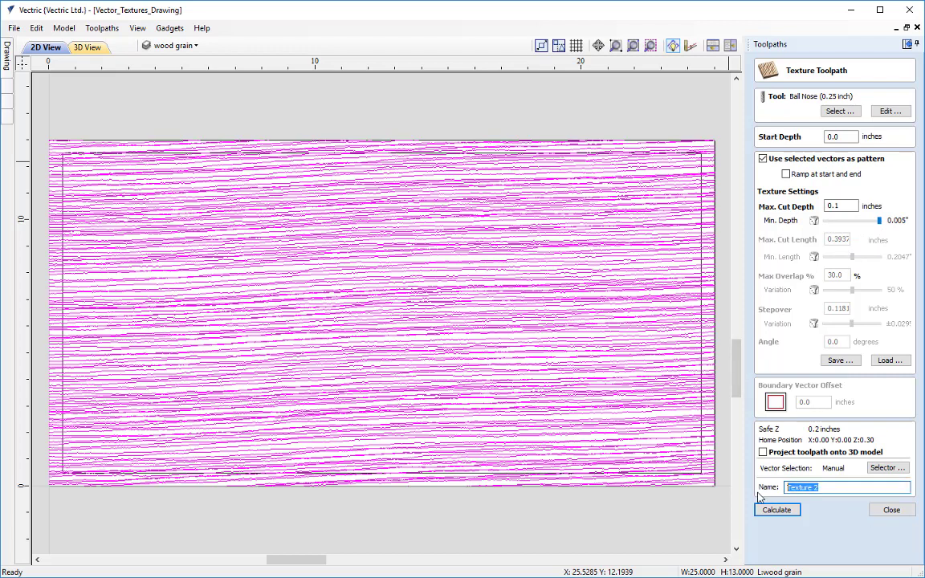
type("Wood Grain 0.25BN")
left_click(785, 510)
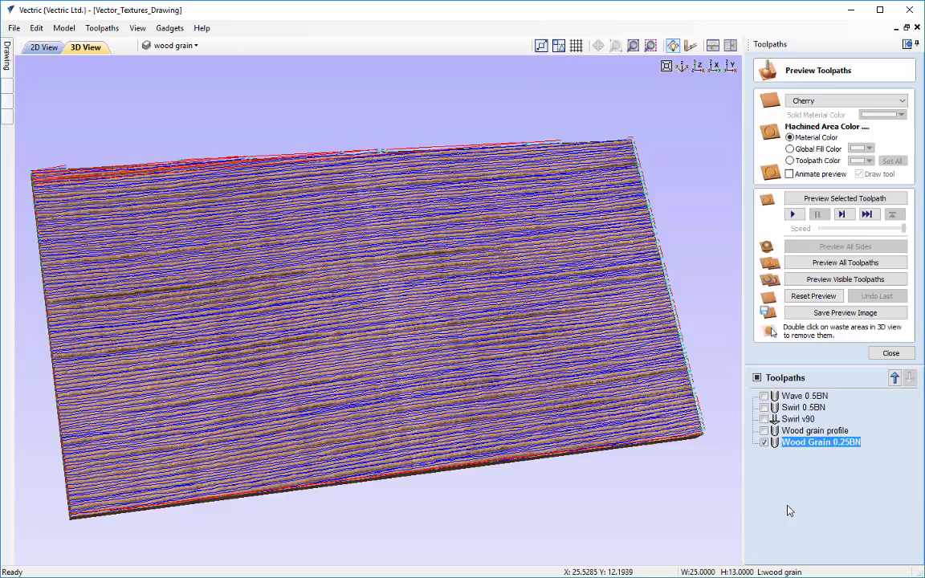
Step: Compare with the existing preview by toggling the toolpath's visibility, then reset the material, preview Wood Grain 0.25BN and close the preview
left_click(764, 442)
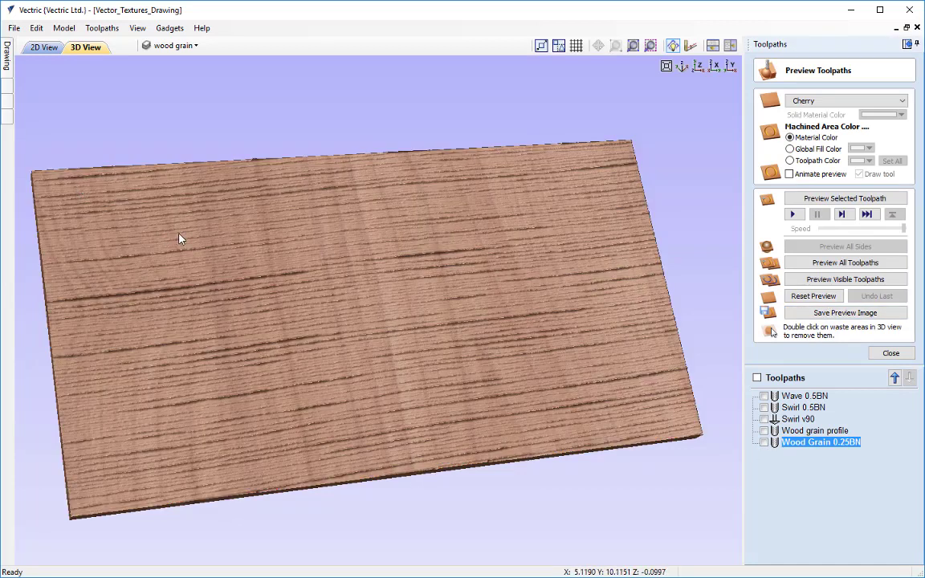
left_click(764, 442)
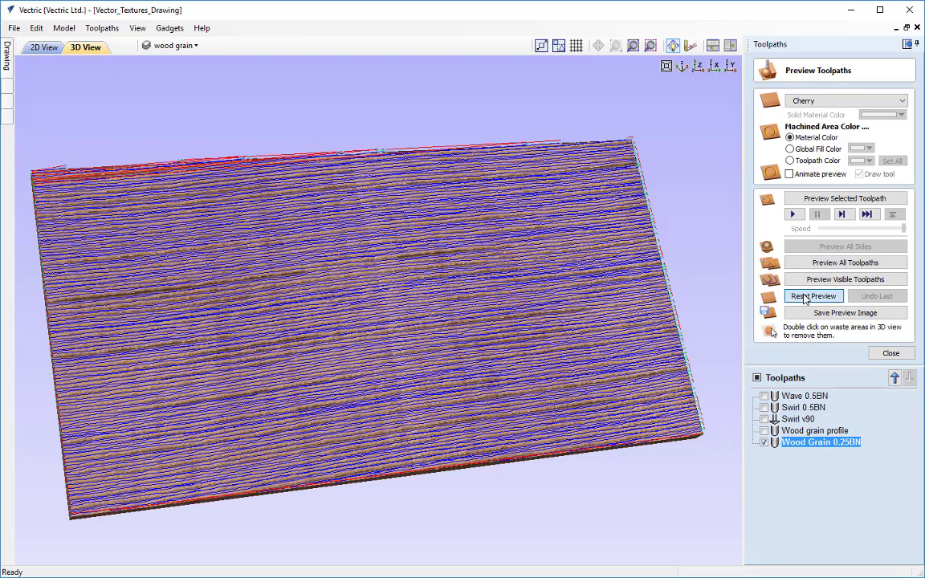
left_click(814, 295)
left_click(826, 201)
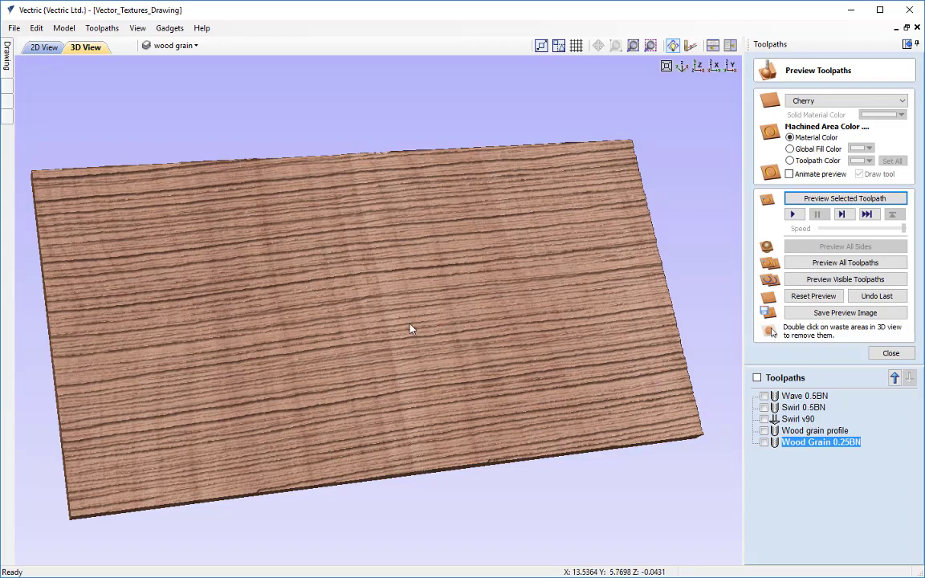
scroll(373, 322, "up", 2)
left_click_drag(346, 323, 392, 329)
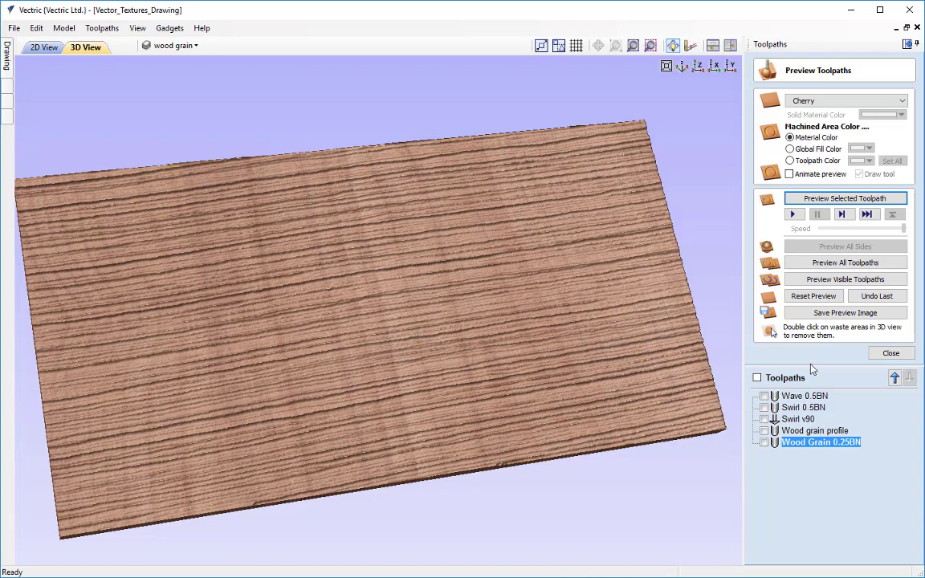
left_click(887, 355)
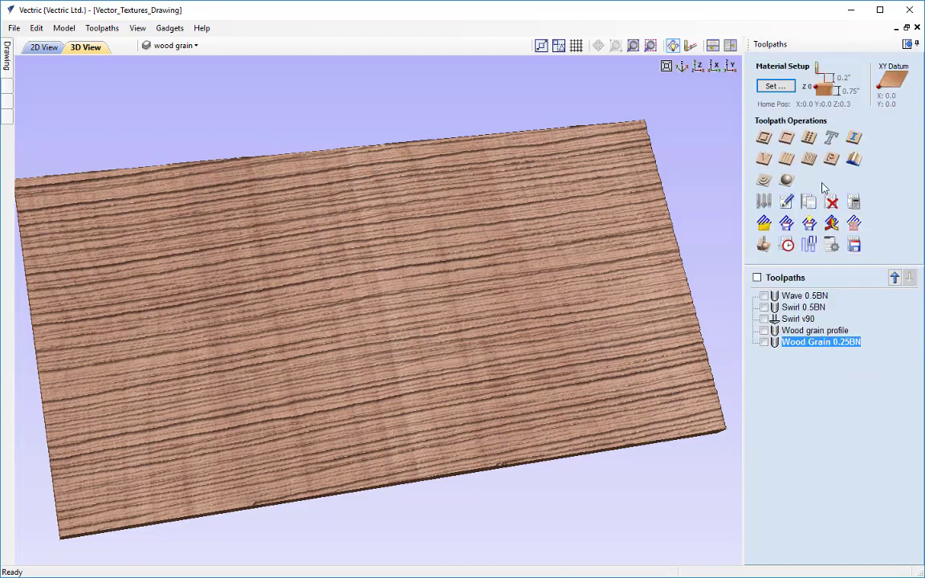
Step: Start a new texture toolpath for the wood grain vectors and choose the V-Bit (90 deg 0.5") as its tool
left_click(809, 163)
left_click(840, 111)
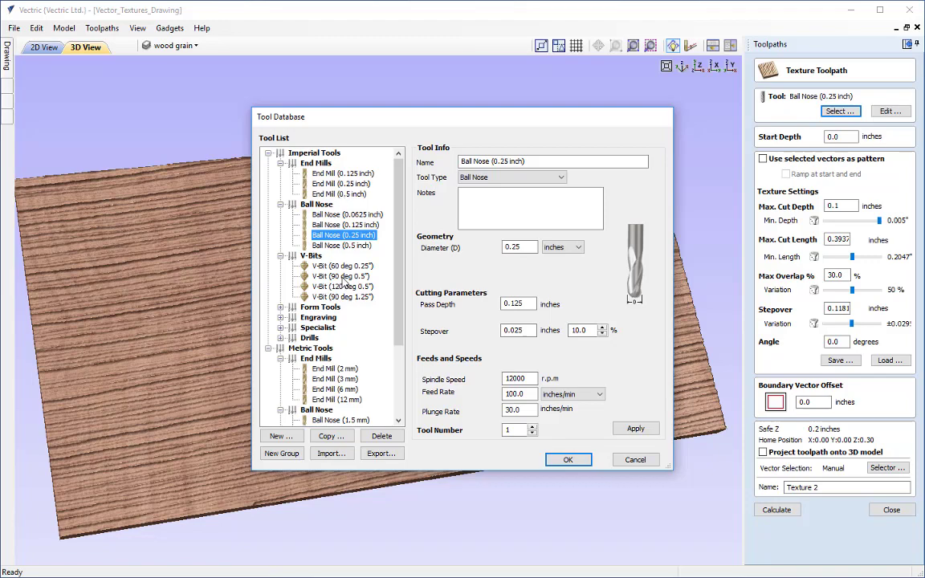
left_click(325, 276)
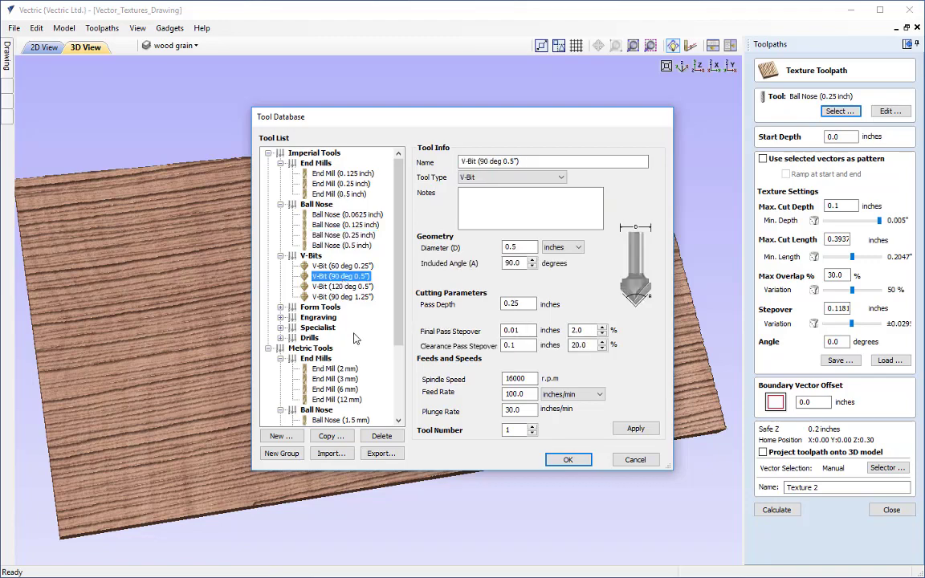
left_click(561, 461)
Step: Use the selected vectors as pattern, and set the maximum cut depth to 0.15 and the start depth to 0.05 inches
left_click(828, 161)
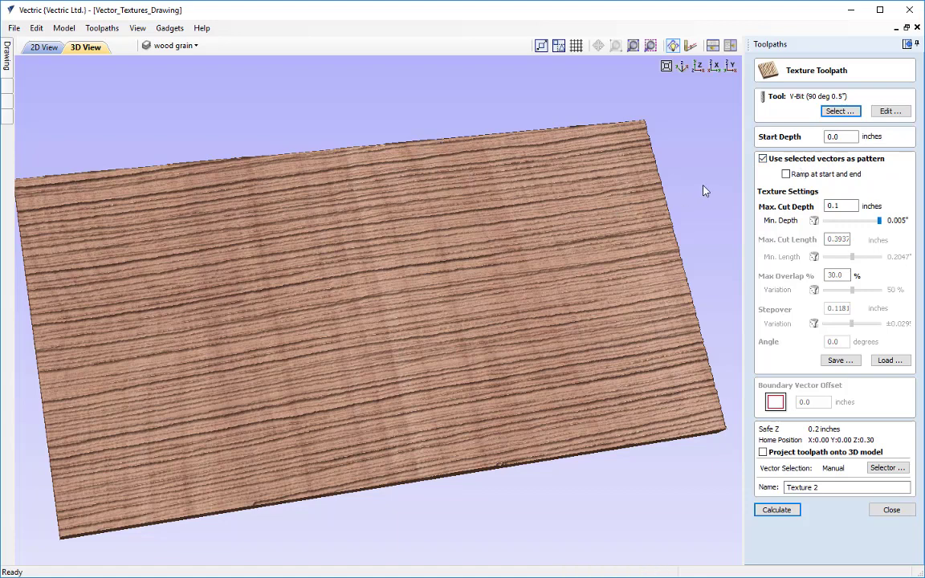
left_click(845, 205)
type("5")
left_click(853, 136)
Step: Name the V-bit texture toolpath "Wood Grain 0.5v90" and calculate it
left_click(829, 486)
left_click_drag(829, 486, 770, 488)
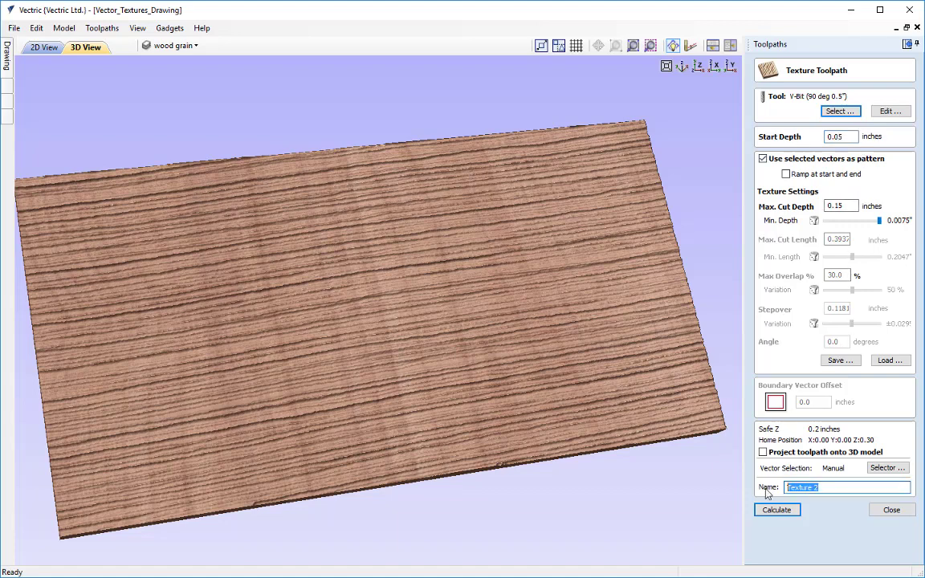
type("Wood Grain 0.5v90")
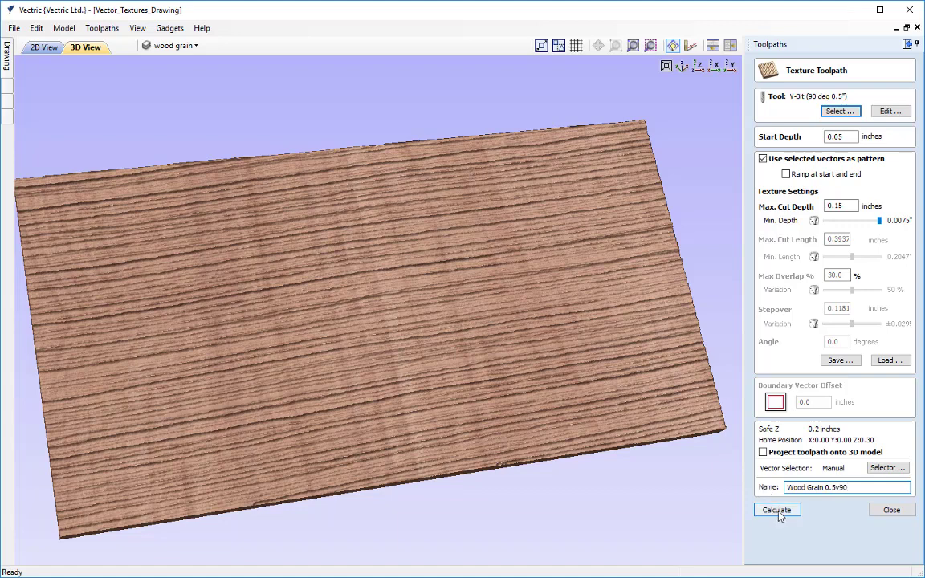
left_click(778, 510)
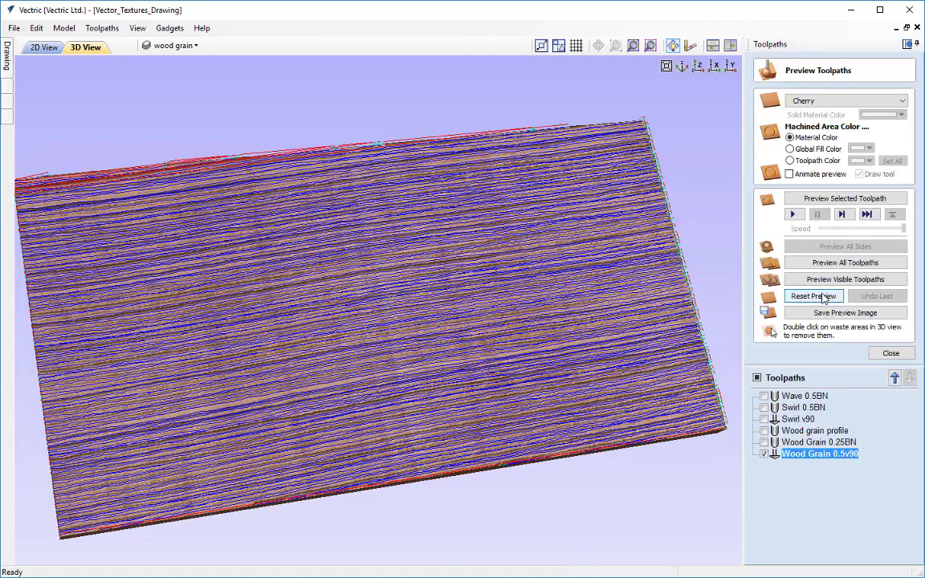
Step: Reset the material and preview the Wood Grain 0.5v90 toolpath, viewing the board from several angles
left_click(814, 296)
left_click(834, 199)
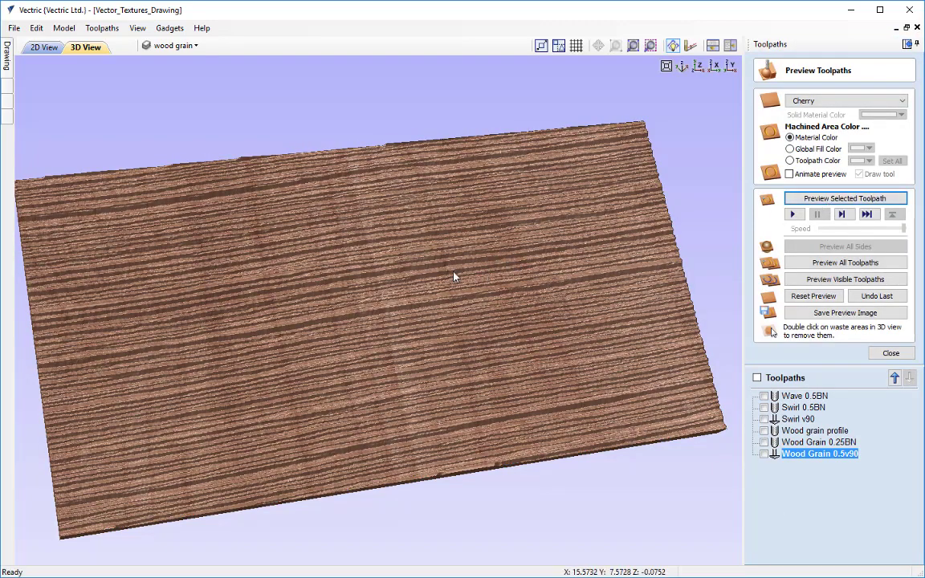
left_click_drag(454, 277, 491, 287)
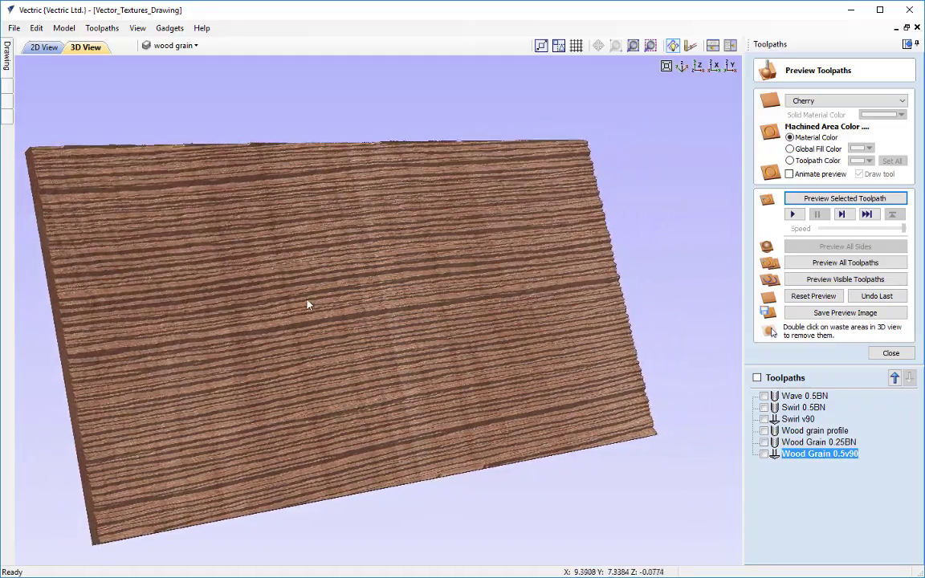
left_click_drag(307, 306, 514, 320)
Step: Reopen the Wood Grain 0.5v90 toolpath, recalculate it and preview it with its toolpath lines toggled
double_click(838, 454)
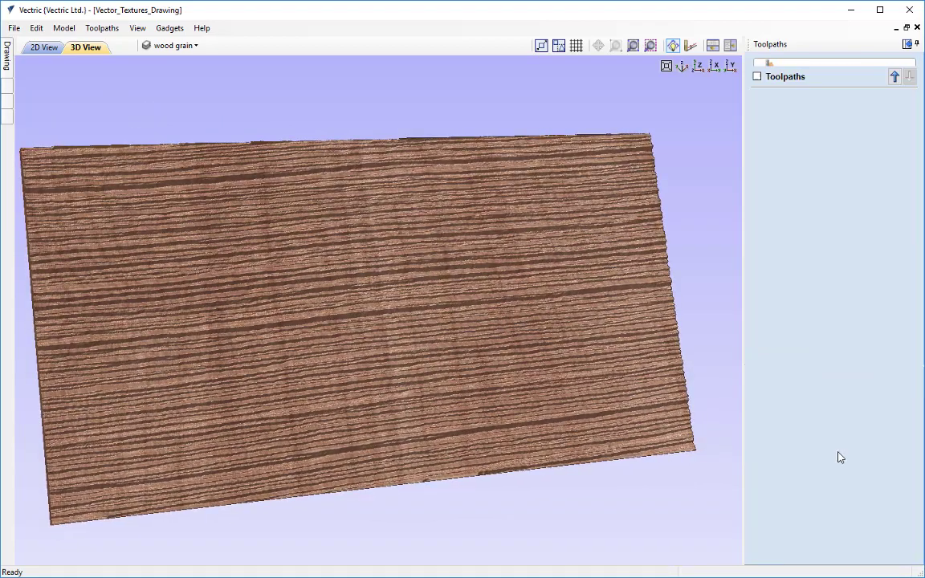
left_click(771, 510)
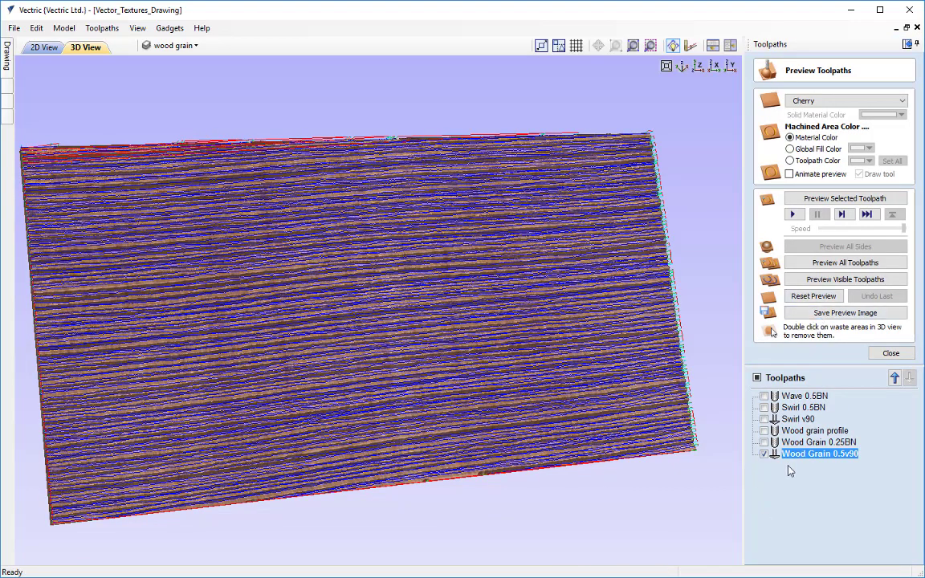
left_click(764, 455)
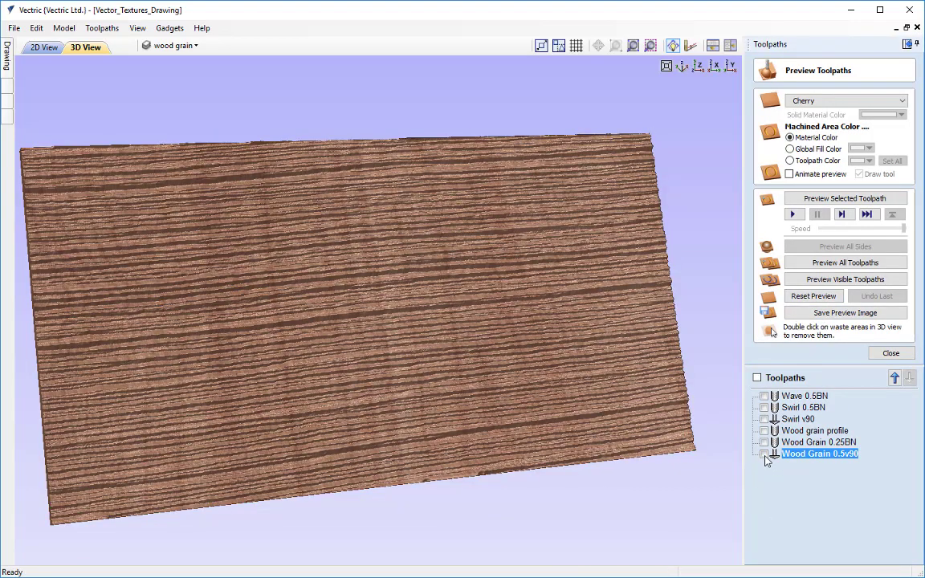
left_click(764, 455)
left_click(844, 199)
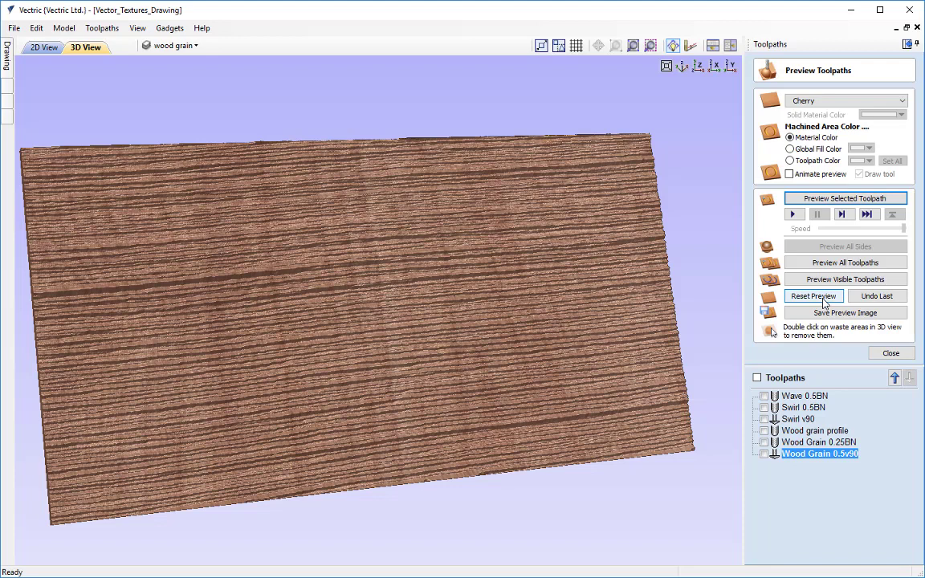
Step: Reset the material, close the preview, and open the texture toolpath form and close it without calculating
left_click(815, 298)
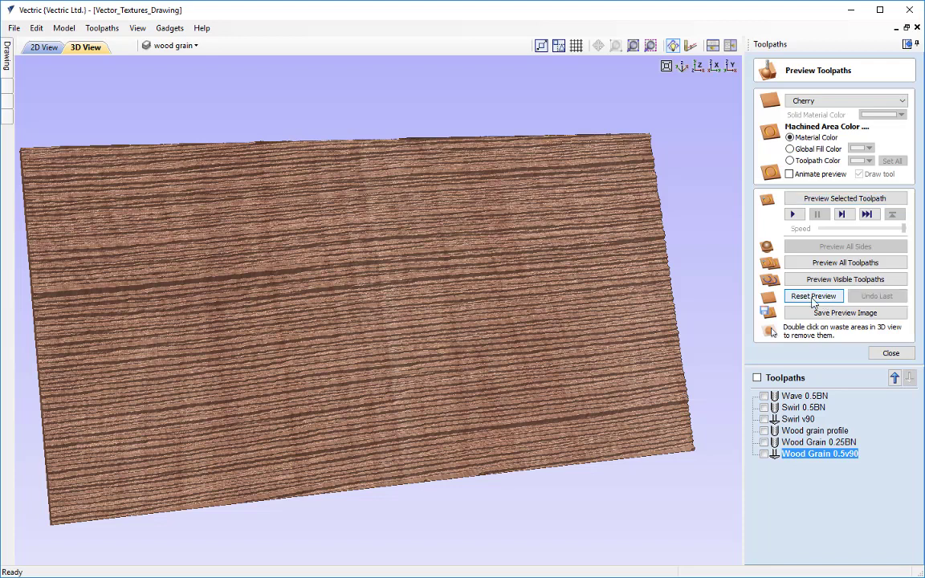
left_click(891, 353)
left_click(809, 160)
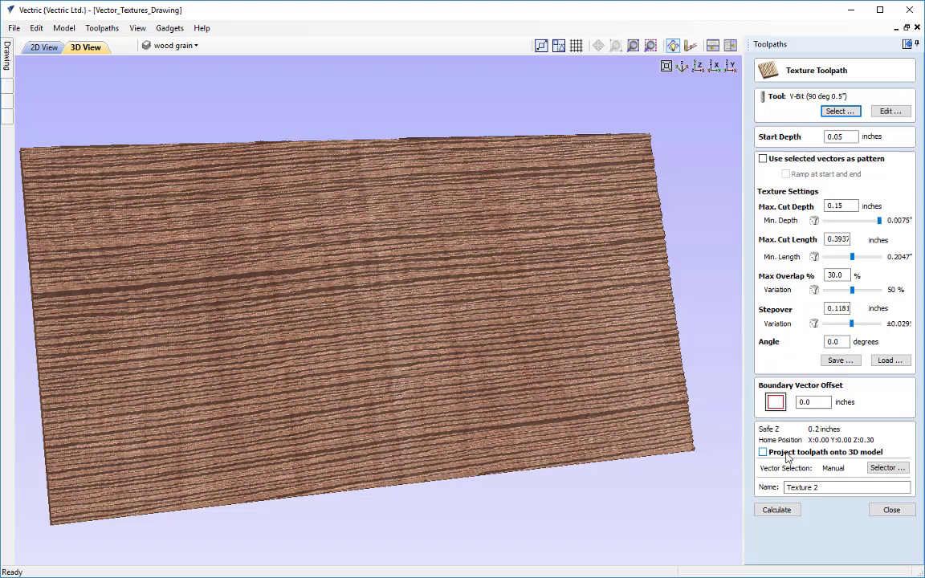
left_click(891, 510)
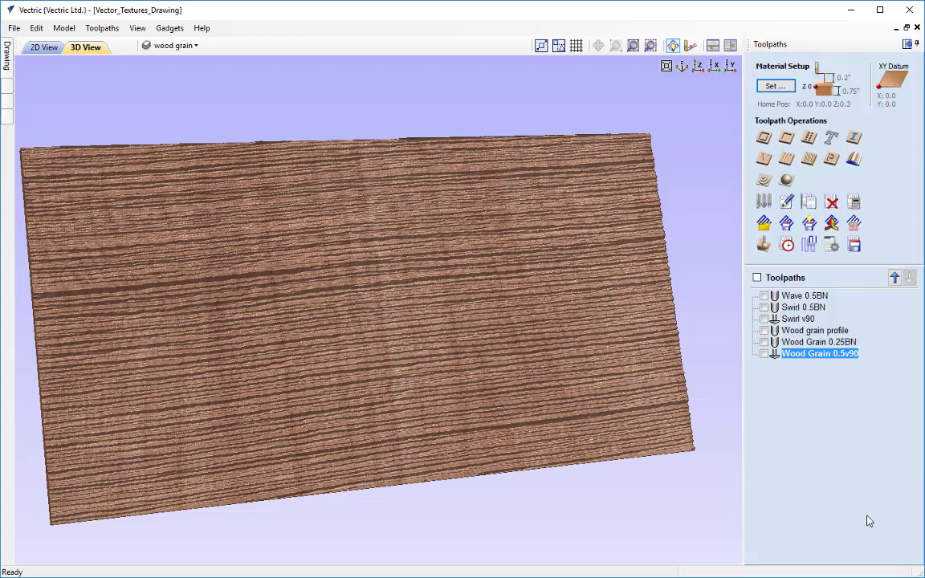
Step: Make Cut Out the active layer, hide the wood grain layer, and select the border rectangle in the 2D view
left_click(170, 45)
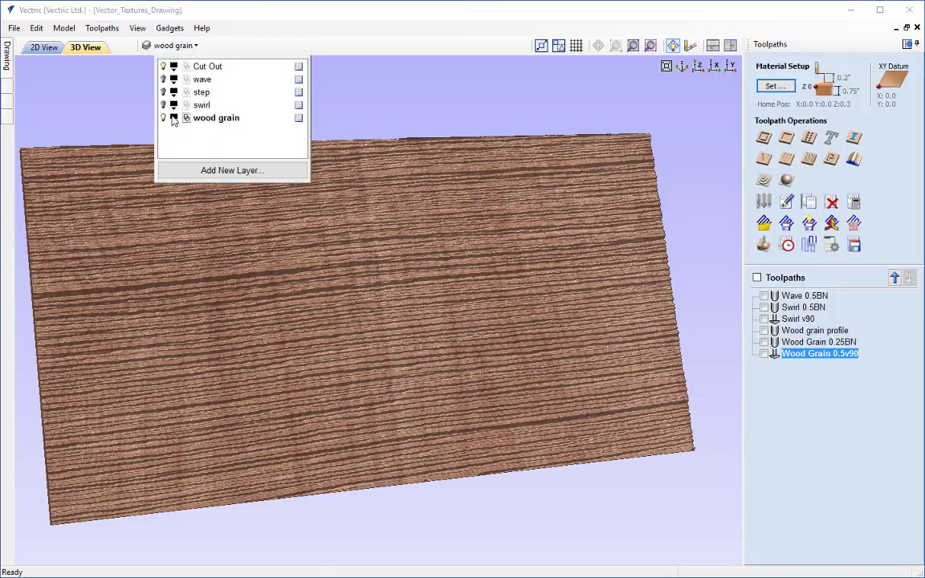
left_click(178, 65)
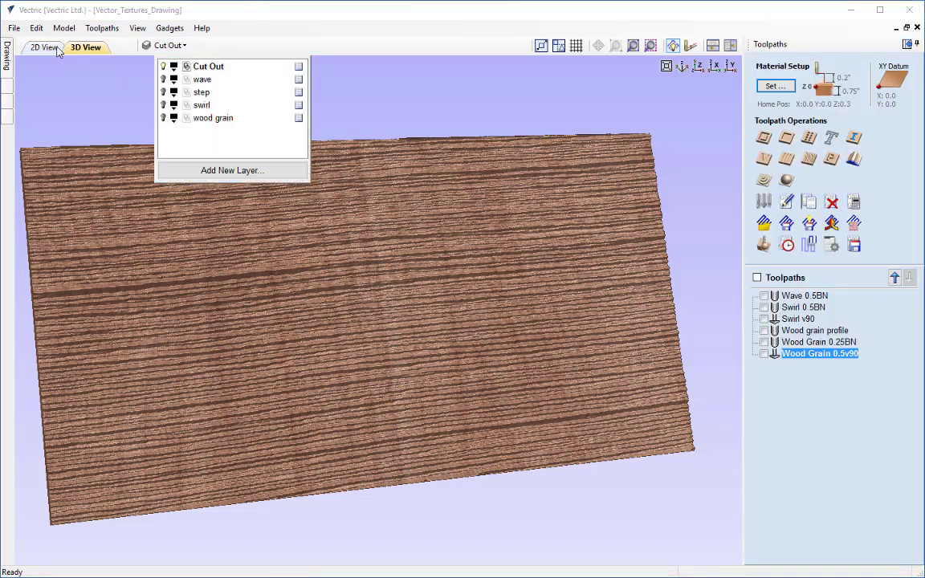
left_click(44, 47)
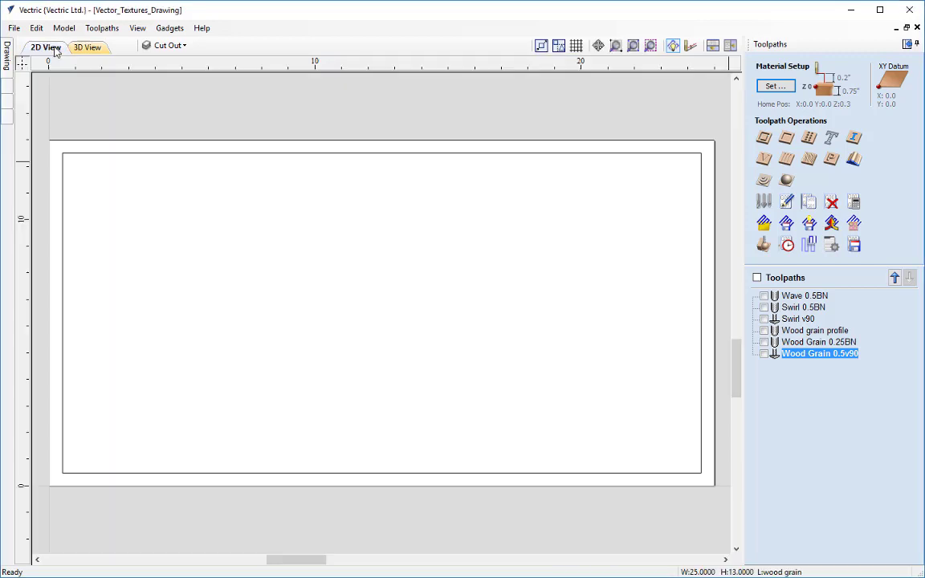
left_click(373, 156)
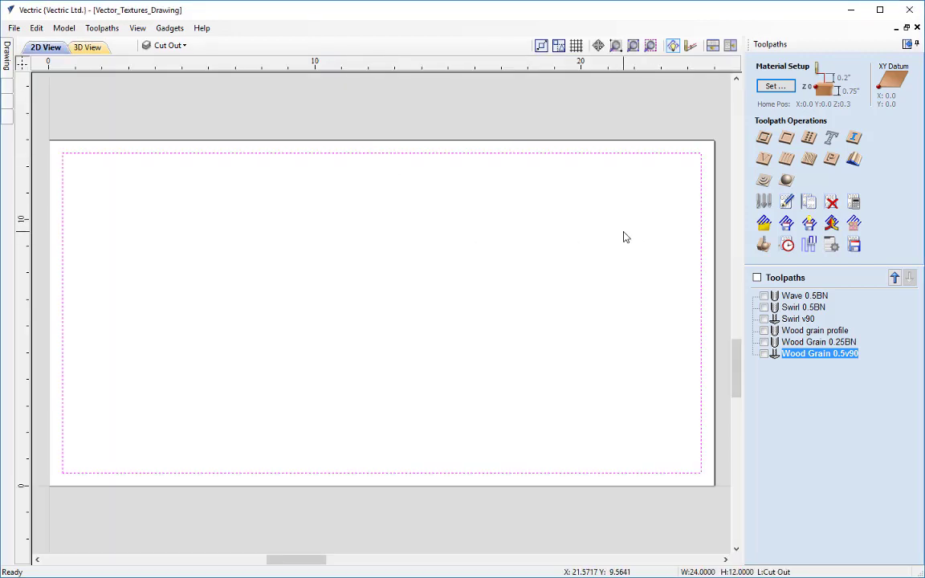
Step: Start an outside 2D profile toolpath for the rectangle with a 0.75 inch cut depth and the End Mill (0.25 inch)
left_click(762, 142)
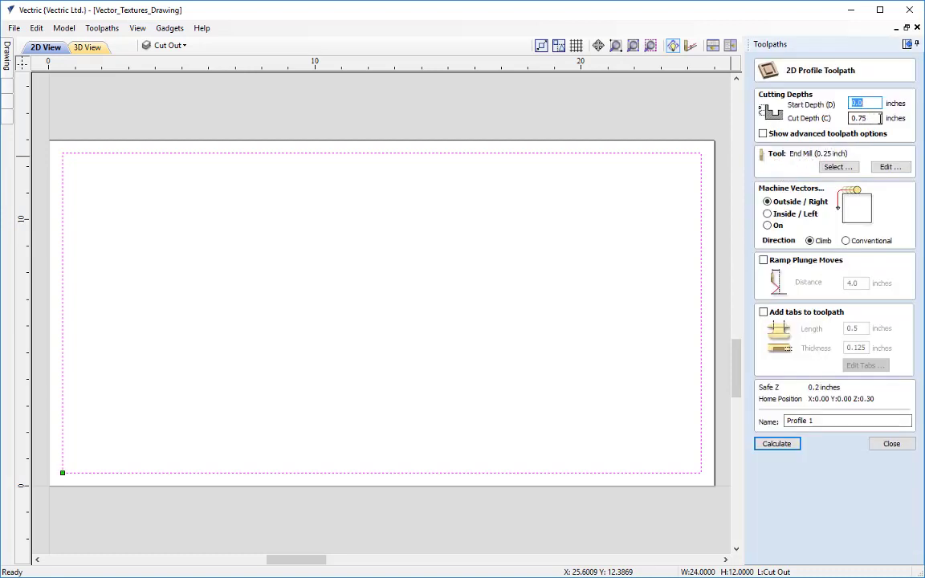
key("Tab")
key("Home")
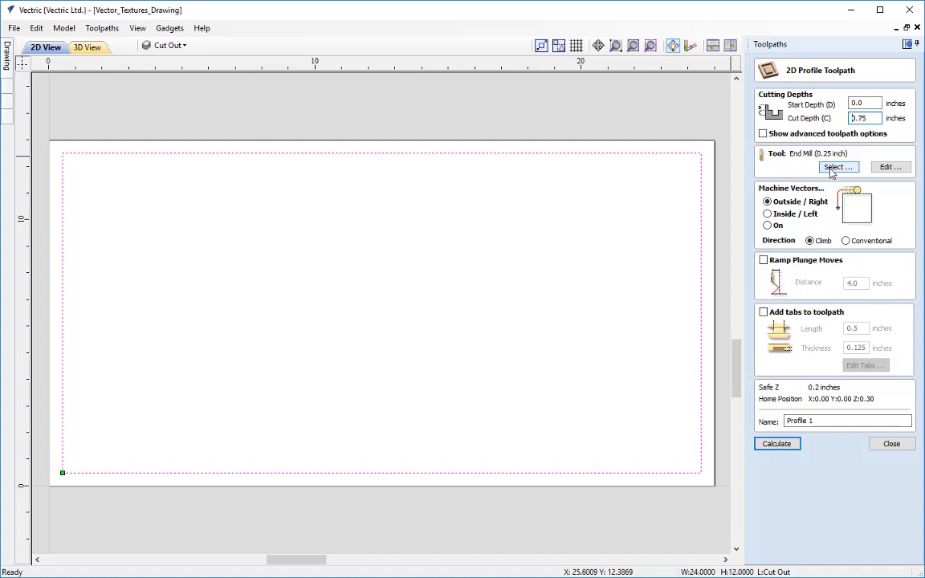
left_click(827, 168)
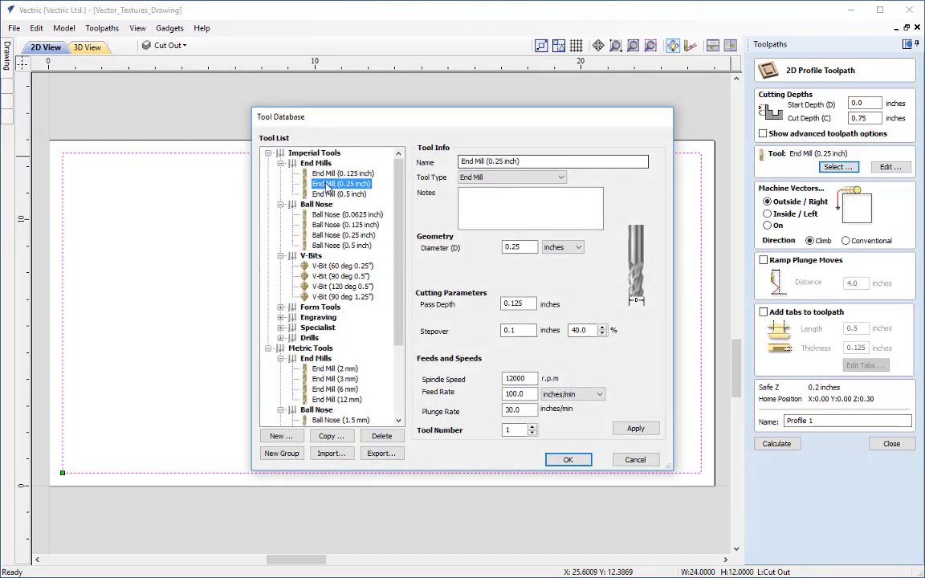
left_click(577, 464)
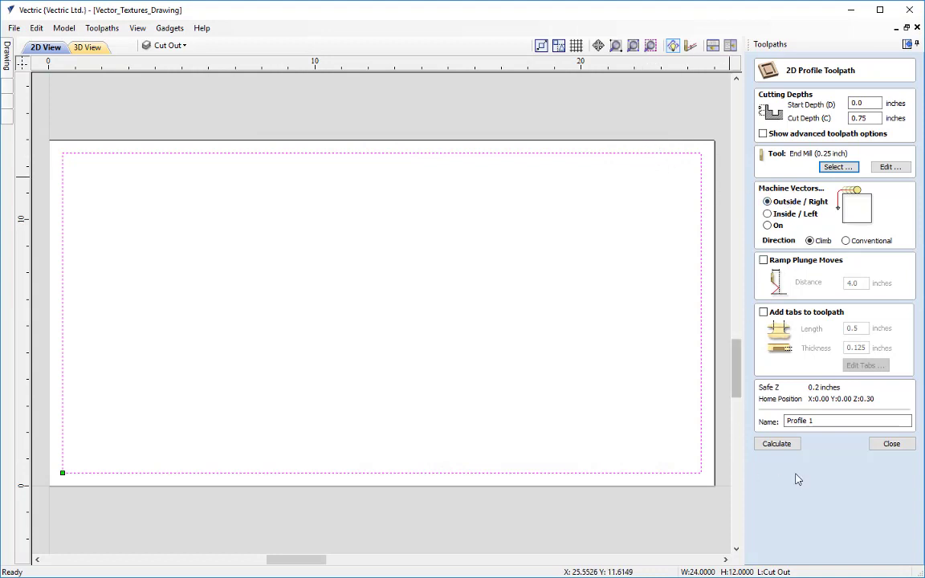
Step: Name the profile toolpath "Cut out" and calculate it
double_click(811, 421)
left_click_drag(773, 421, 758, 427)
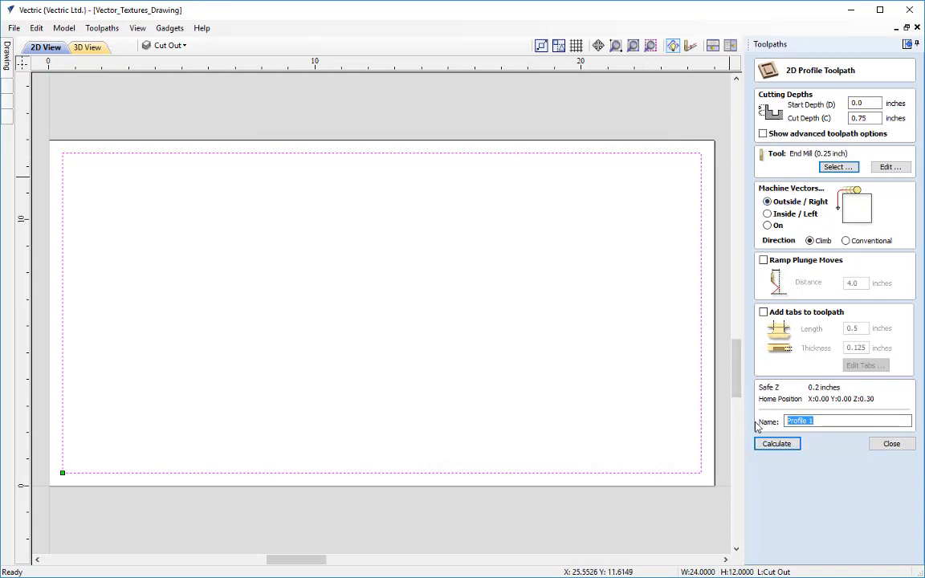
type("Cut out")
left_click(777, 442)
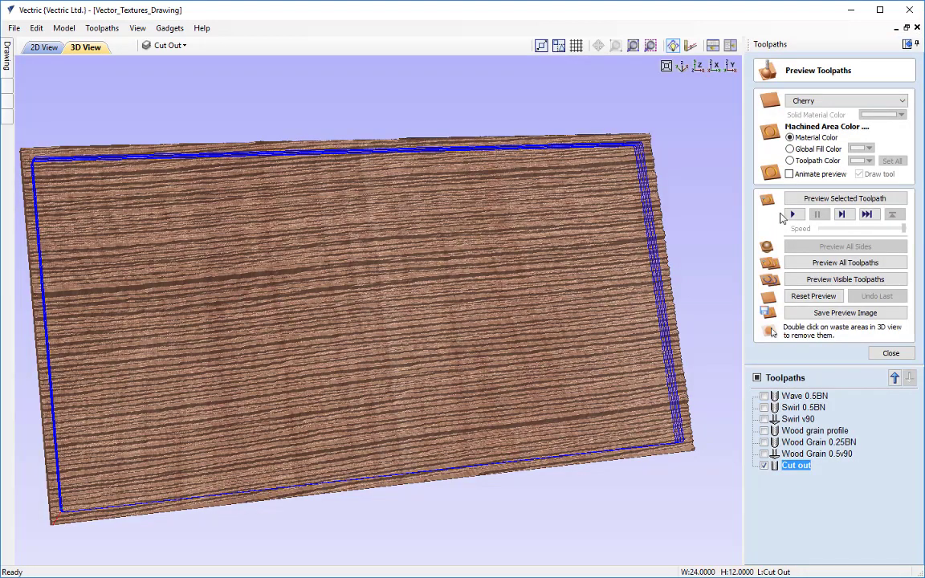
Step: Preview the Cut out toolpath on the wood grain board and remove the waste border around it
left_click(792, 215)
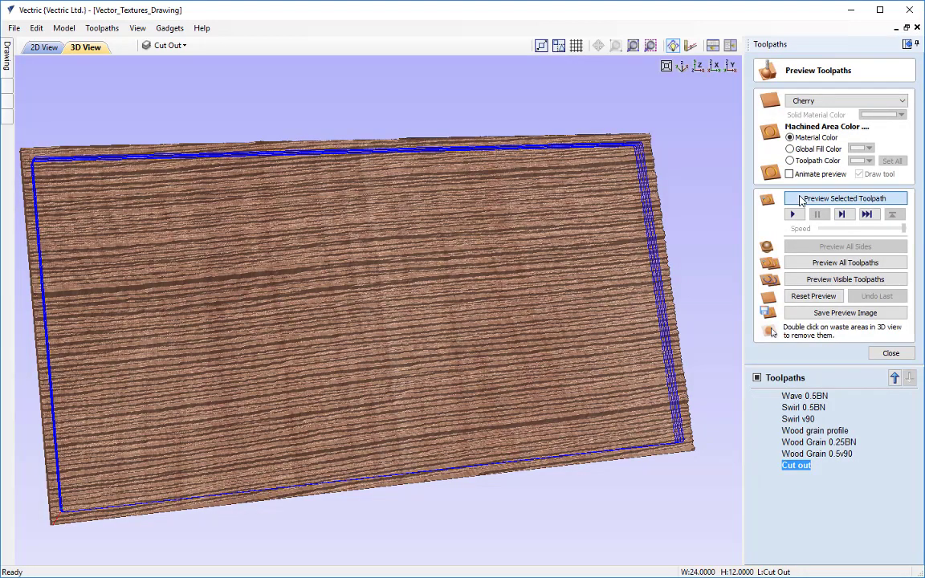
double_click(28, 212)
left_click_drag(113, 252, 711, 416)
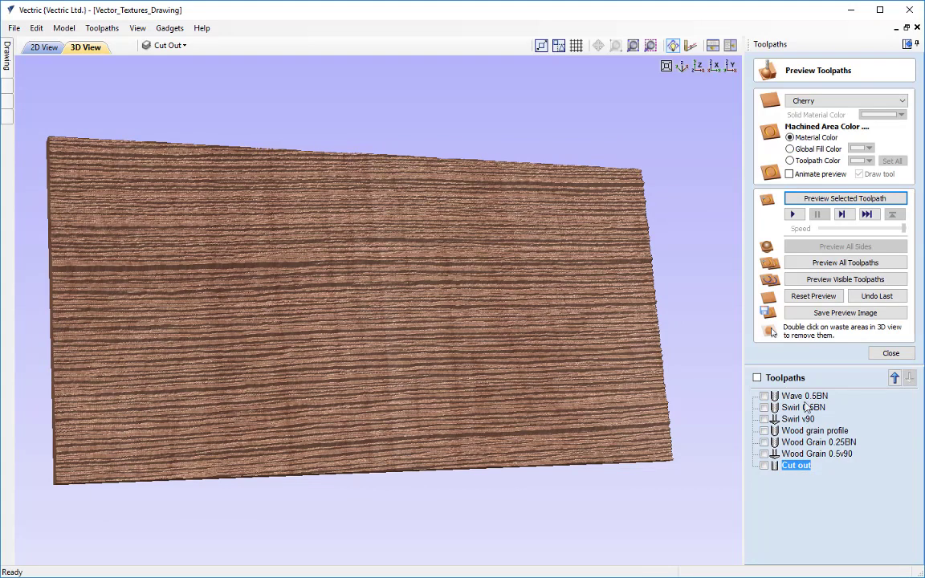
Step: Reset the material, preview the Wave 0.5BN toolpath and inspect the wave grooves along the board's edges
mouse_move(827, 435)
mouse_move(797, 398)
left_click(802, 304)
left_click(781, 398)
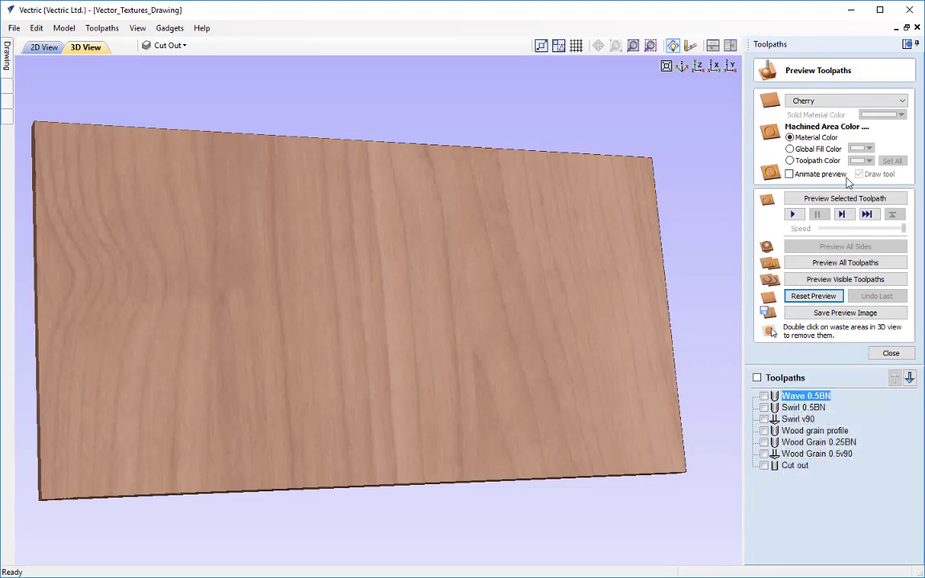
left_click(843, 198)
left_click_drag(421, 261, 416, 461)
scroll(456, 522, "up", 3)
scroll(496, 387, "down", 2)
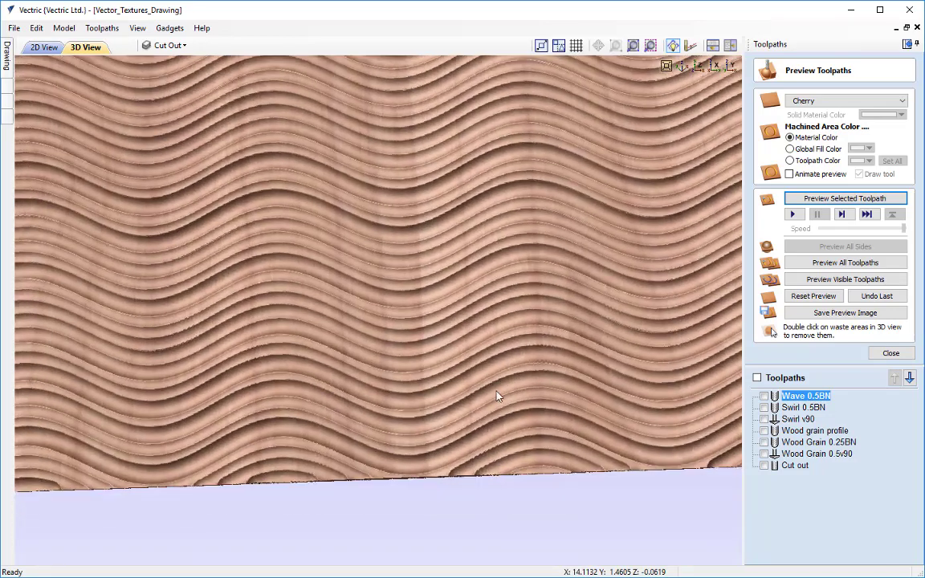
left_click_drag(514, 417, 541, 432)
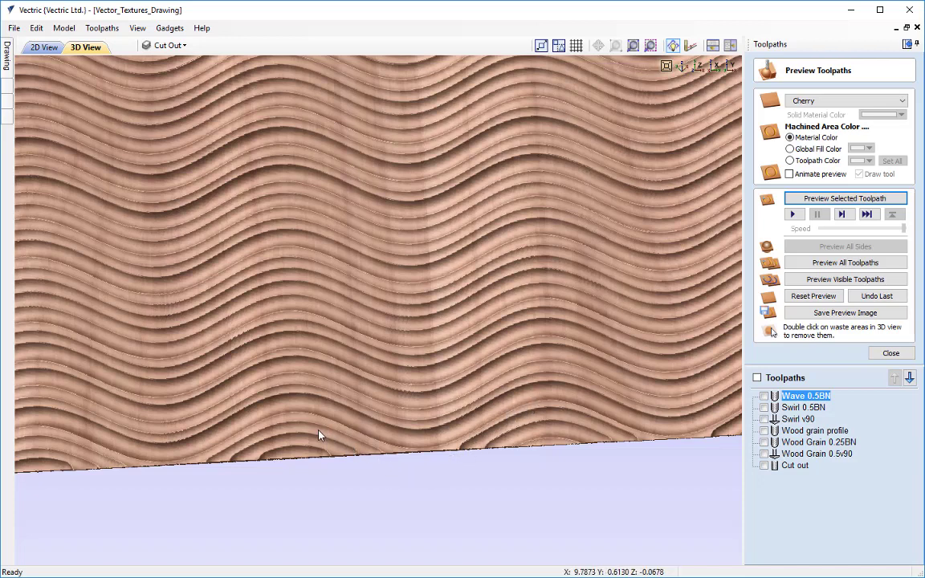
left_click_drag(345, 372, 354, 310)
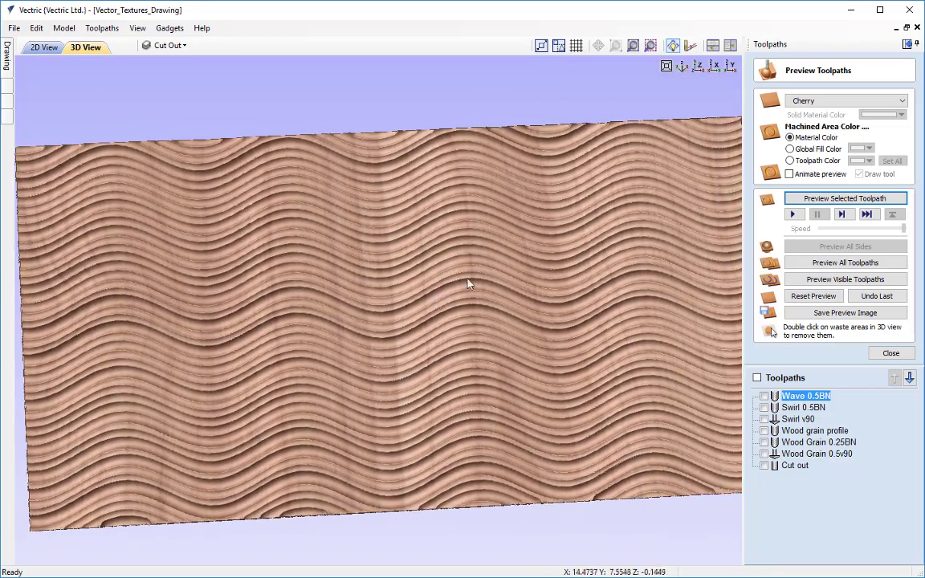
left_click_drag(470, 285, 494, 287)
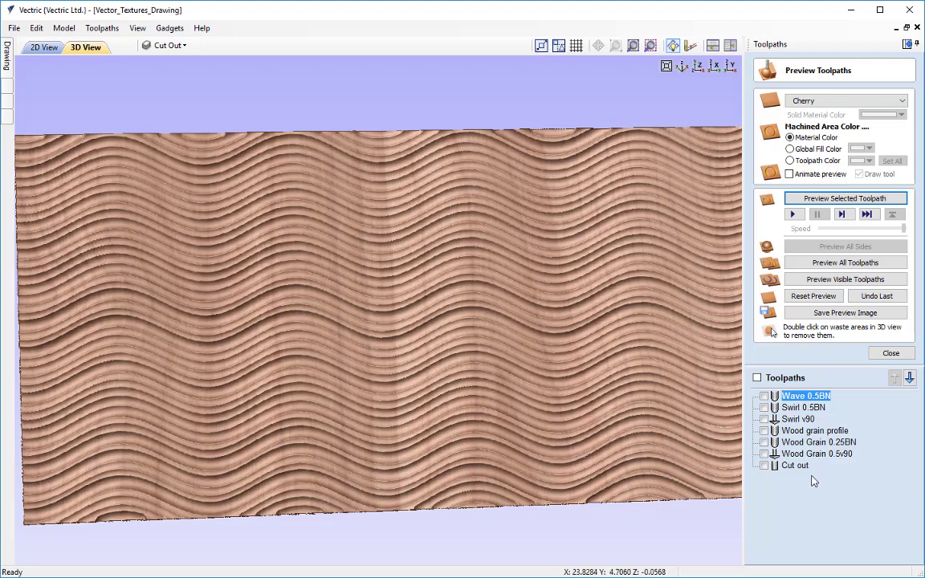
Step: Preview the Cut out toolpath on the wave texture, remove the waste border, and inspect the trimmed board up close and from above
mouse_move(791, 472)
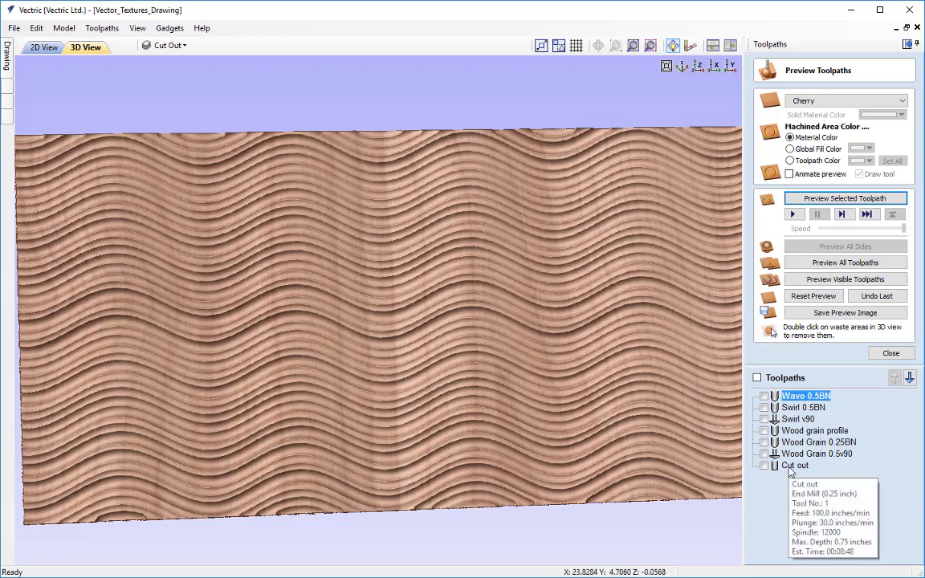
left_click(764, 467)
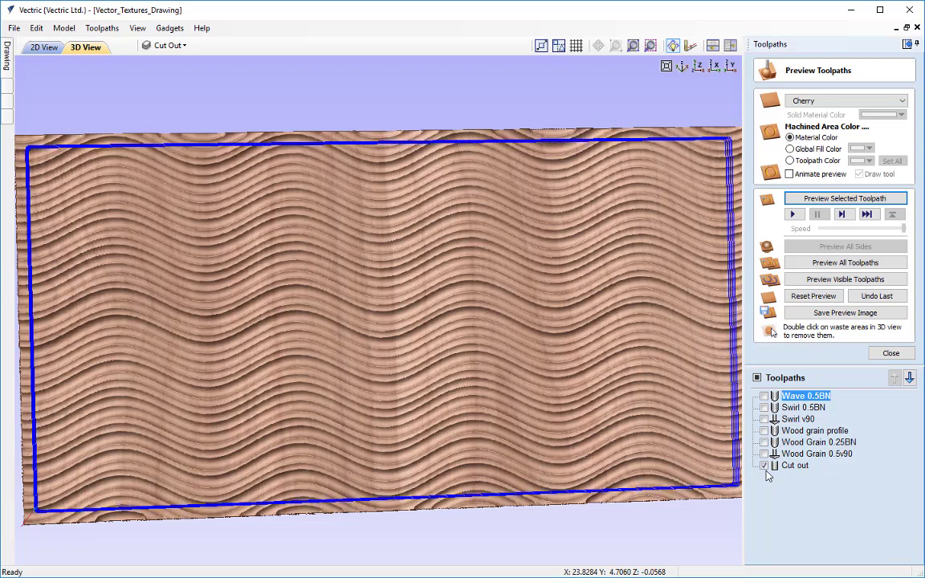
left_click(827, 200)
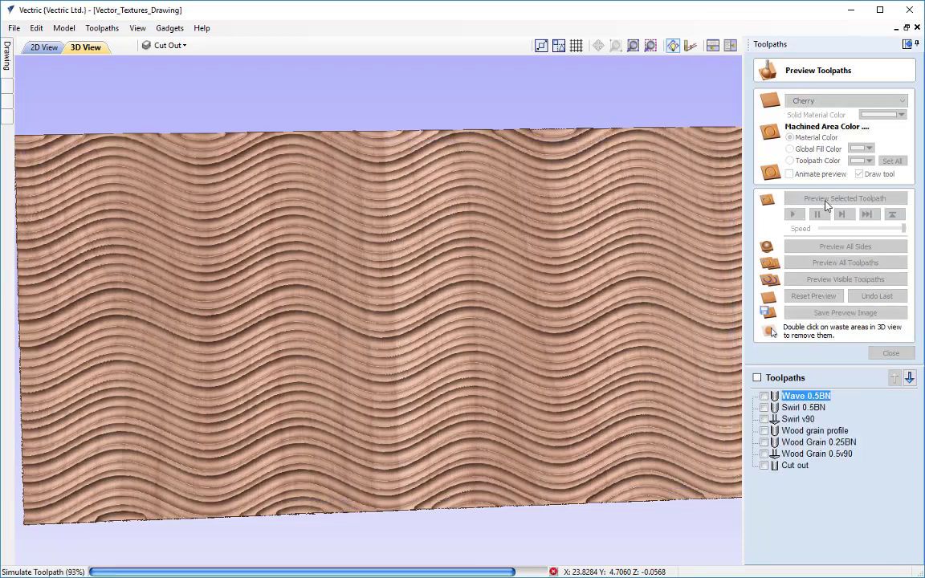
left_click(791, 466)
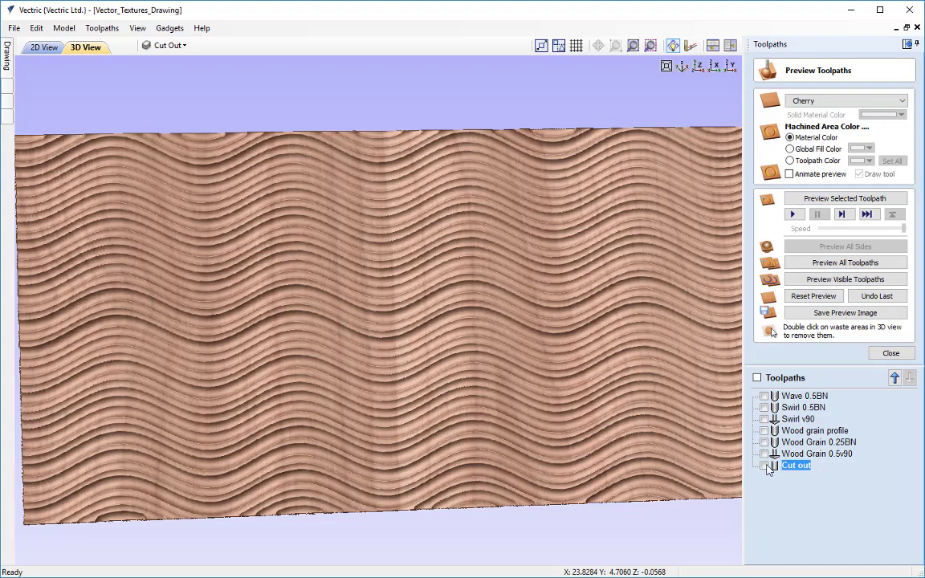
left_click(840, 199)
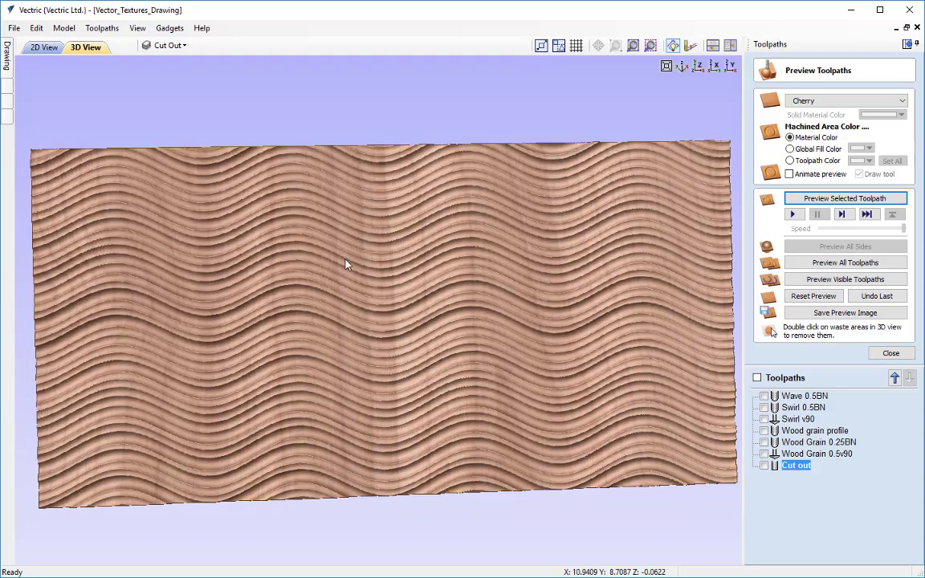
mouse_move(457, 385)
left_mouse_down()
mouse_move(502, 393)
mouse_move(517, 536)
mouse_move(452, 416)
mouse_move(448, 385)
left_mouse_up()
scroll(516, 535, "up", 3)
left_click_drag(511, 437, 520, 483)
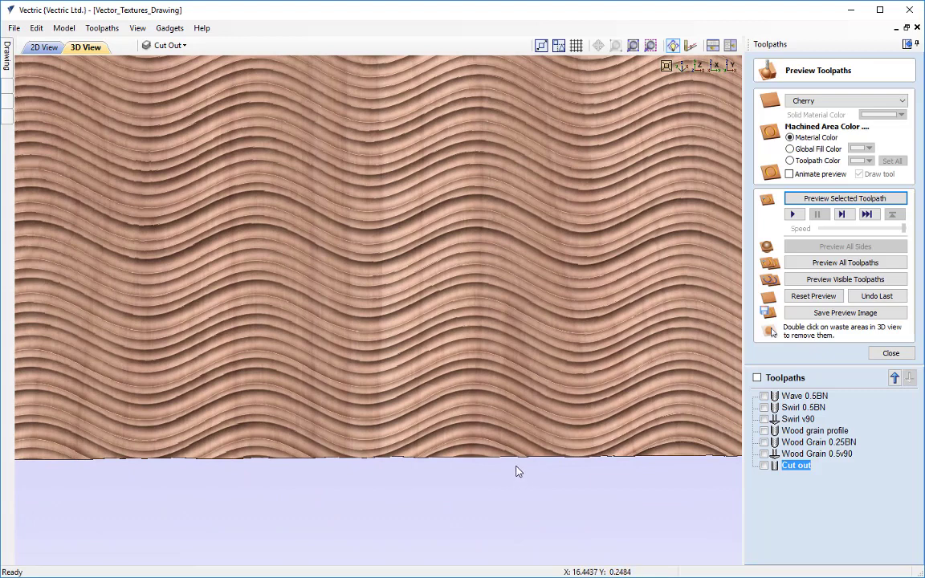
key("1")
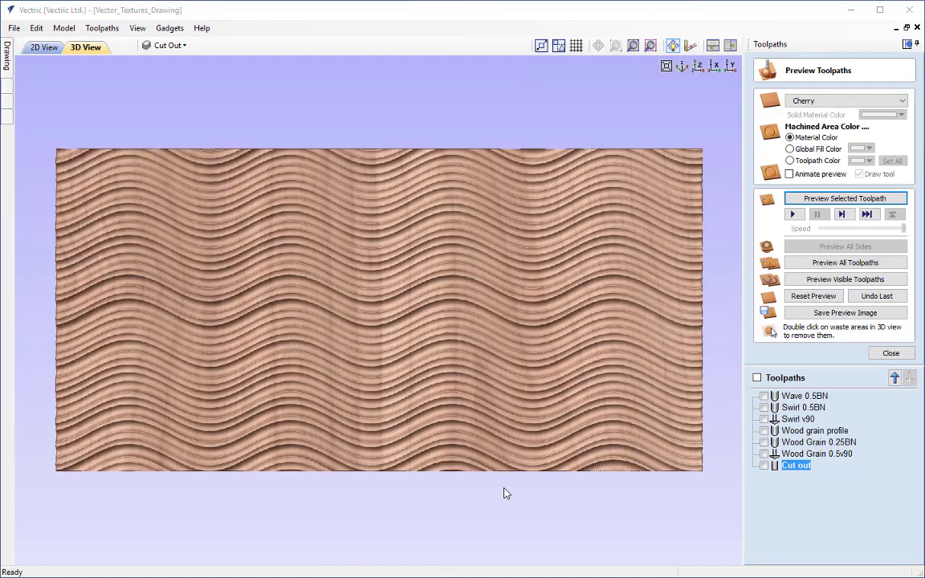